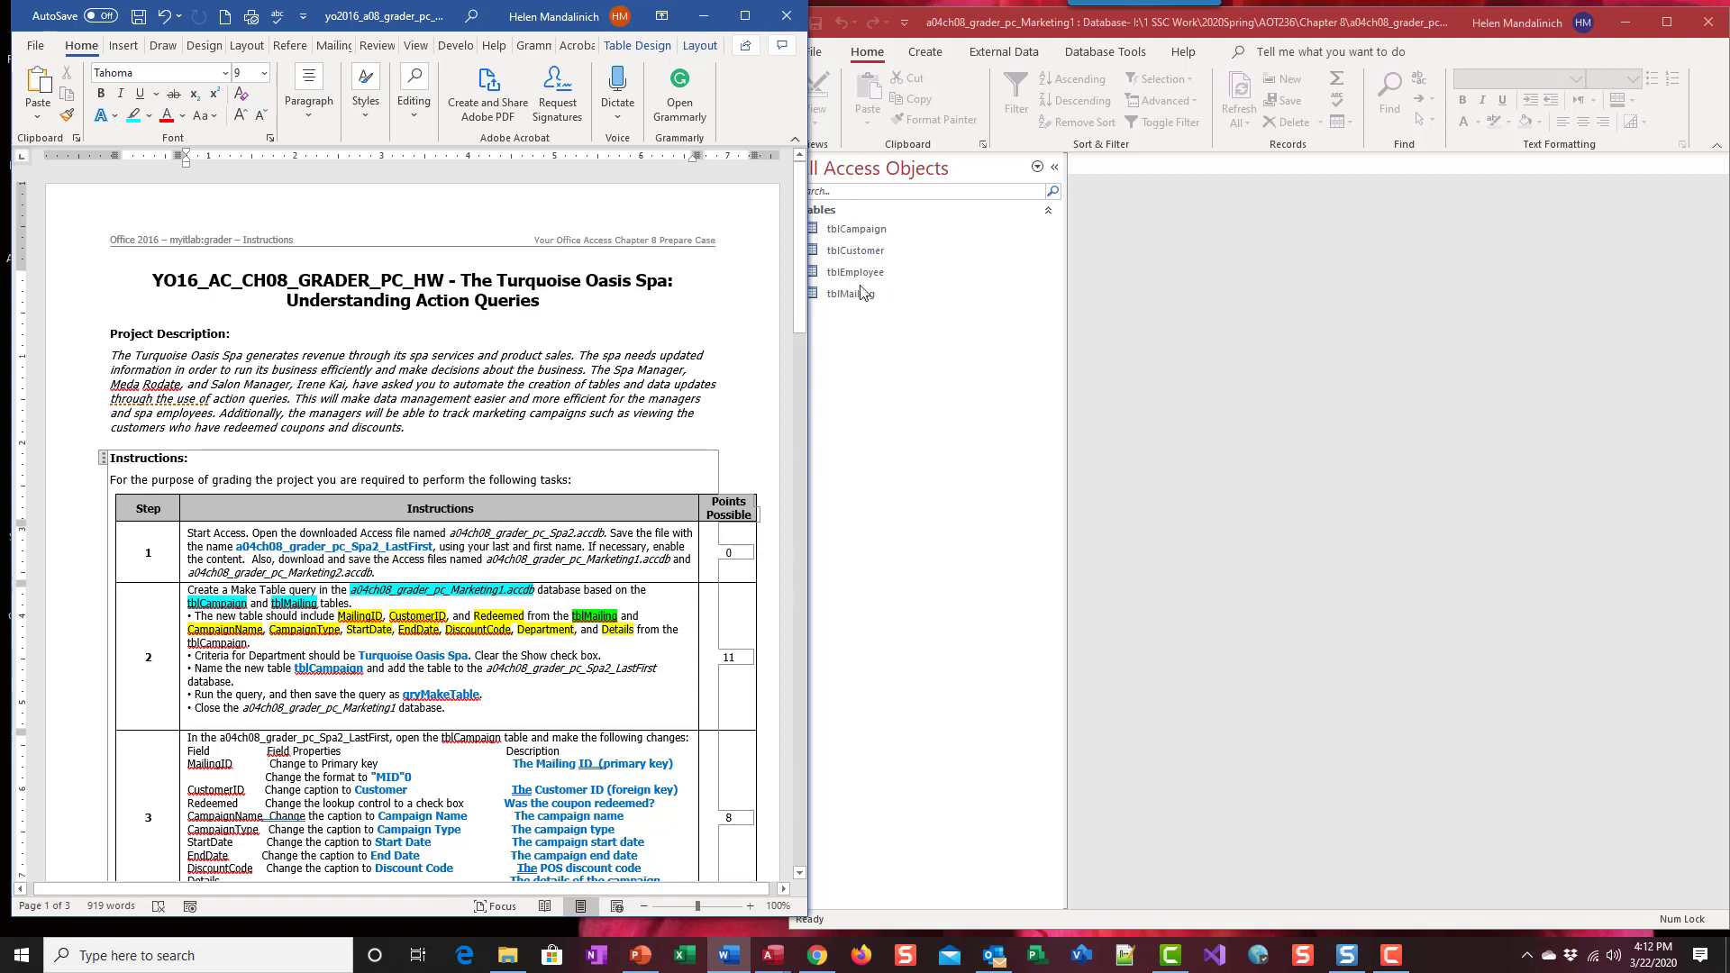
Step: Create a new query in Design view based on the tblCampaign and tblMailing tables
{"action": "left_click", "coordinate": [1057, 171]}
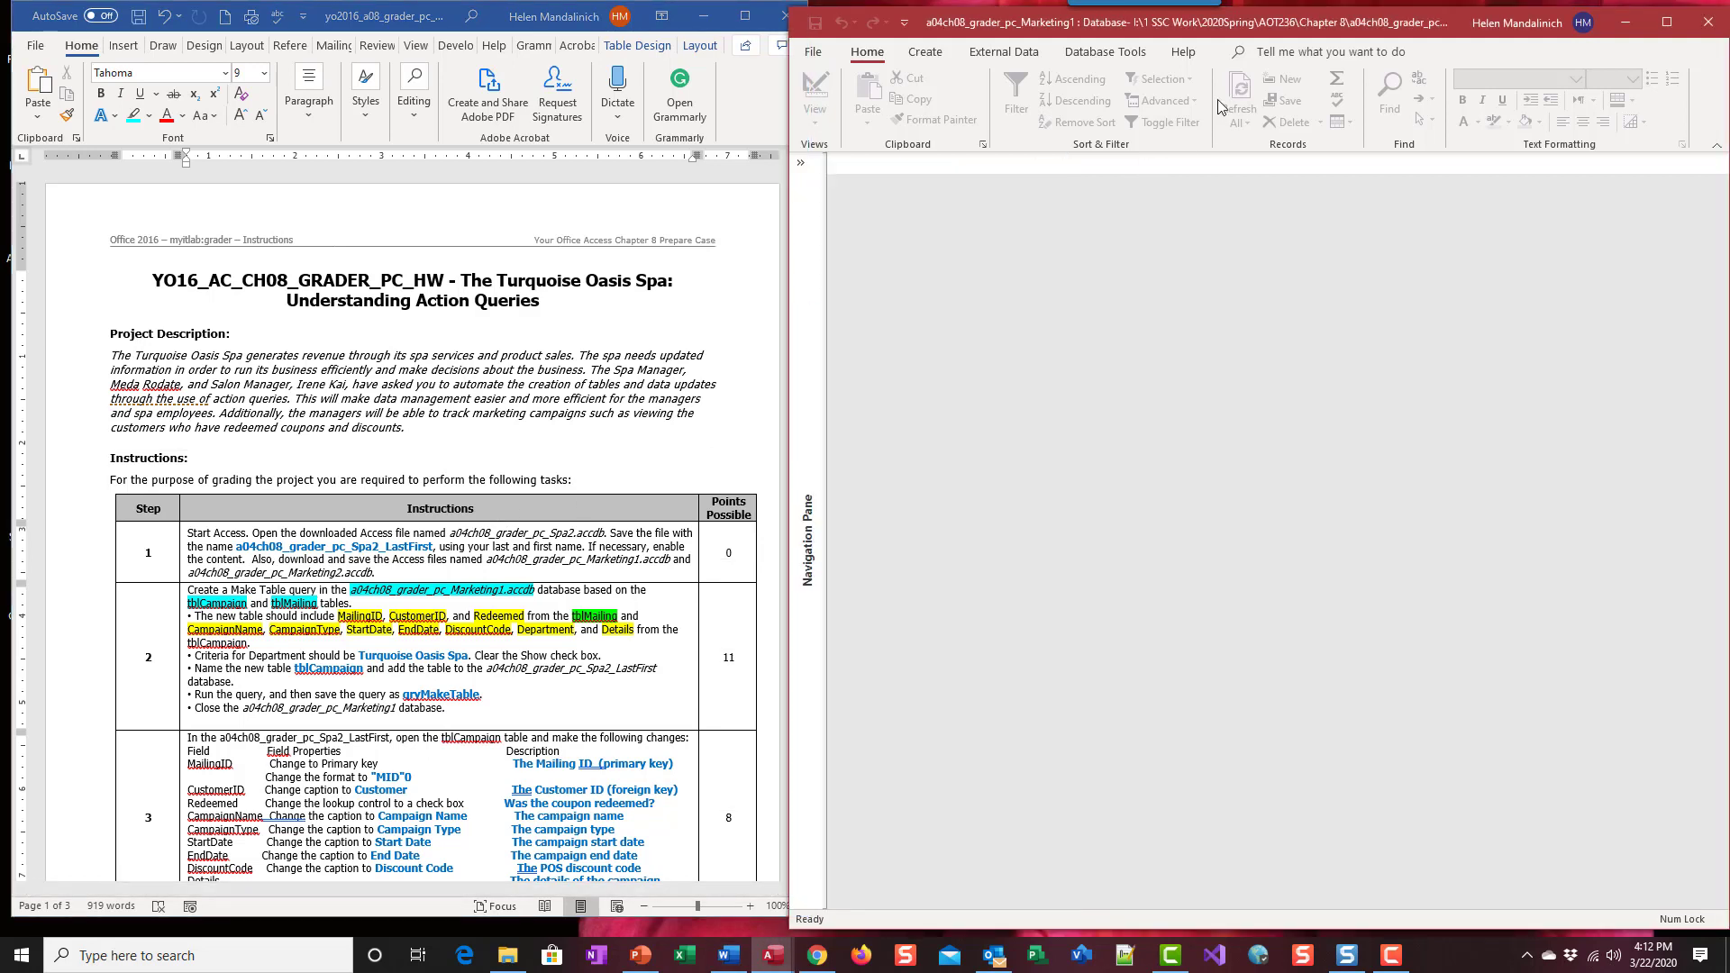
{"action": "left_click", "coordinate": [802, 164]}
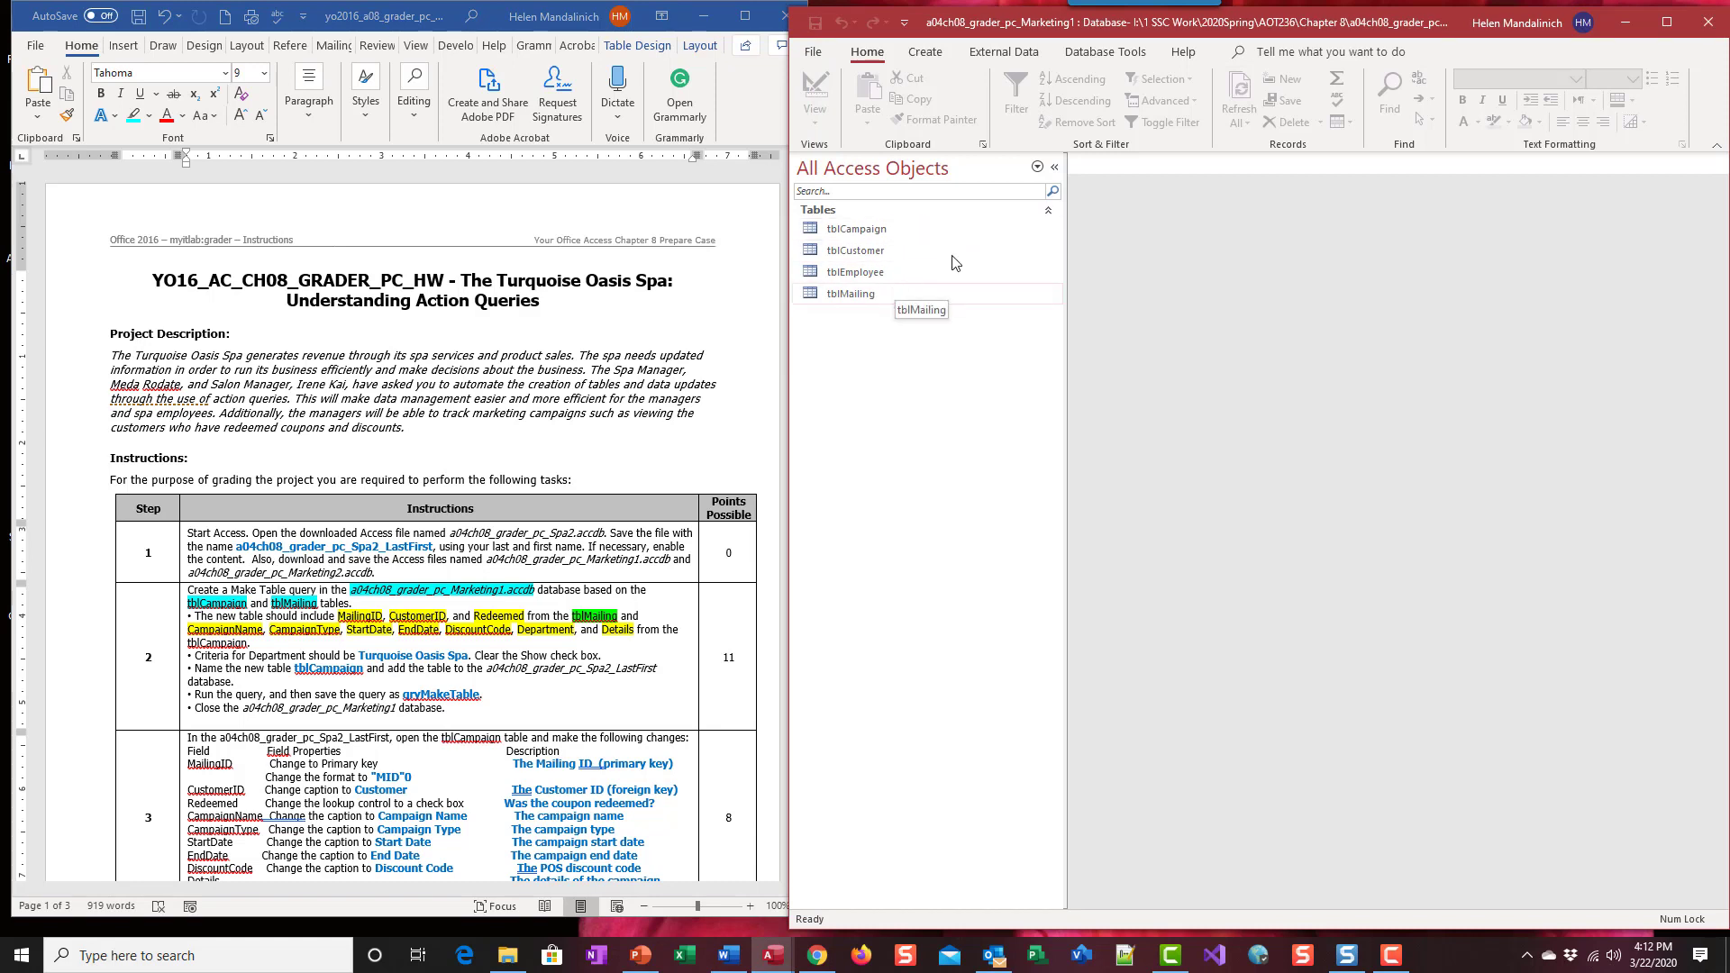
{"action": "left_click", "coordinate": [1056, 168]}
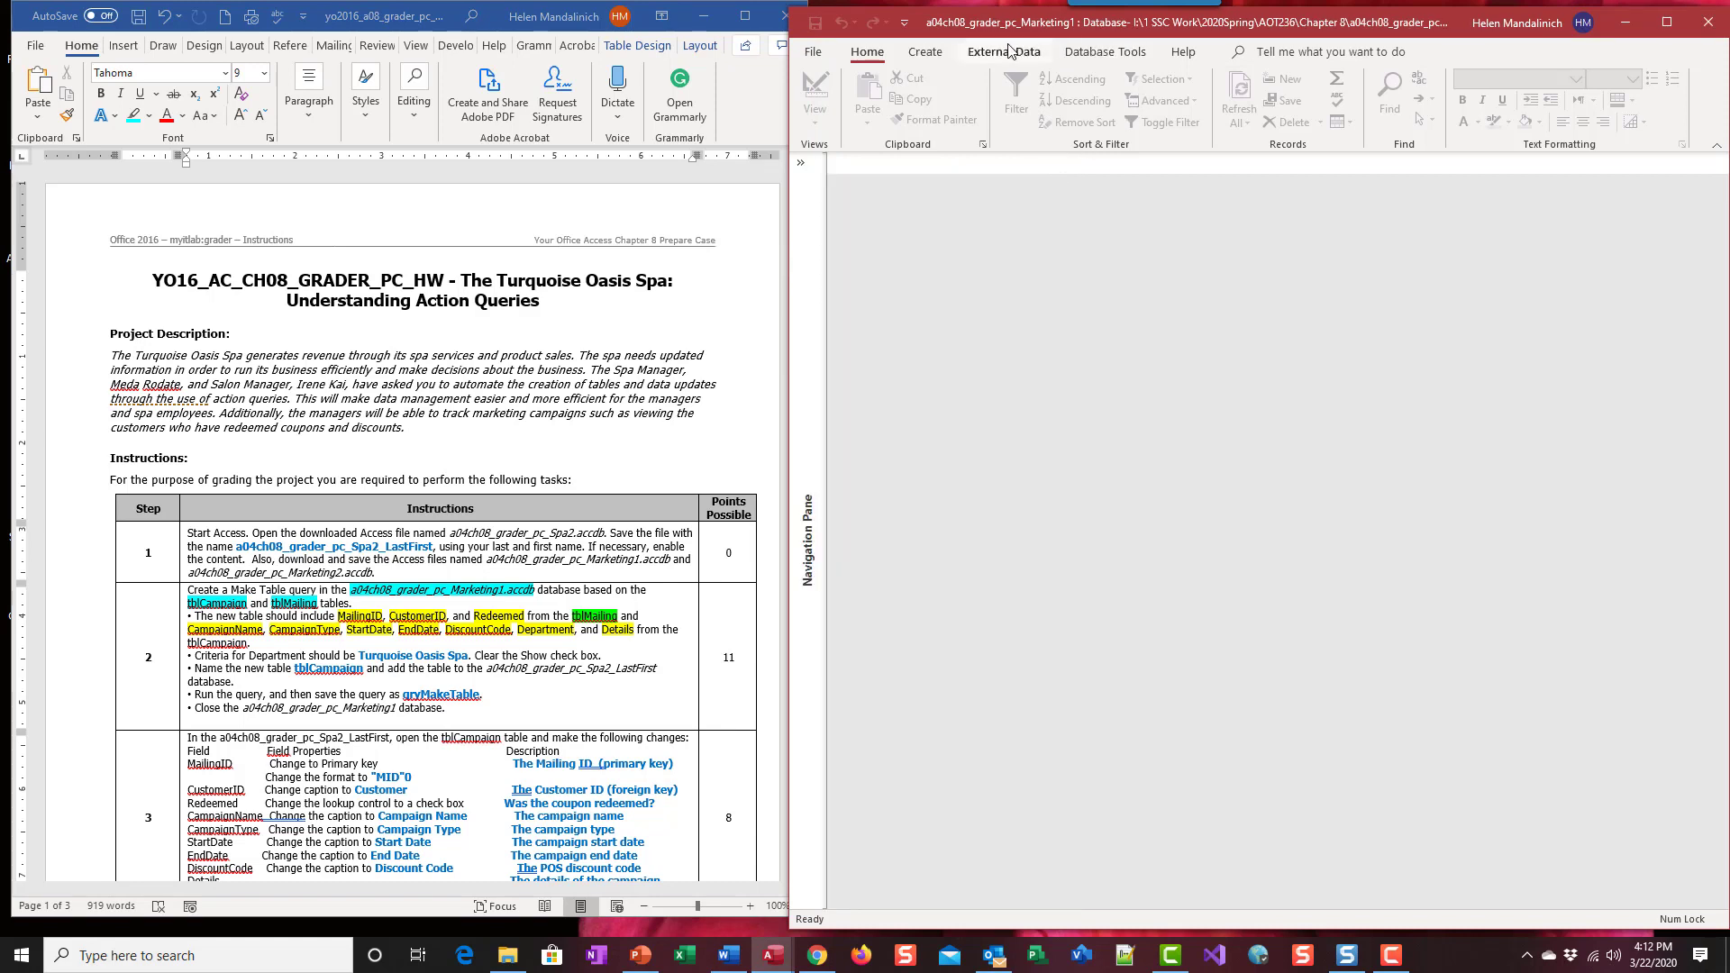
{"action": "left_click", "coordinate": [926, 52]}
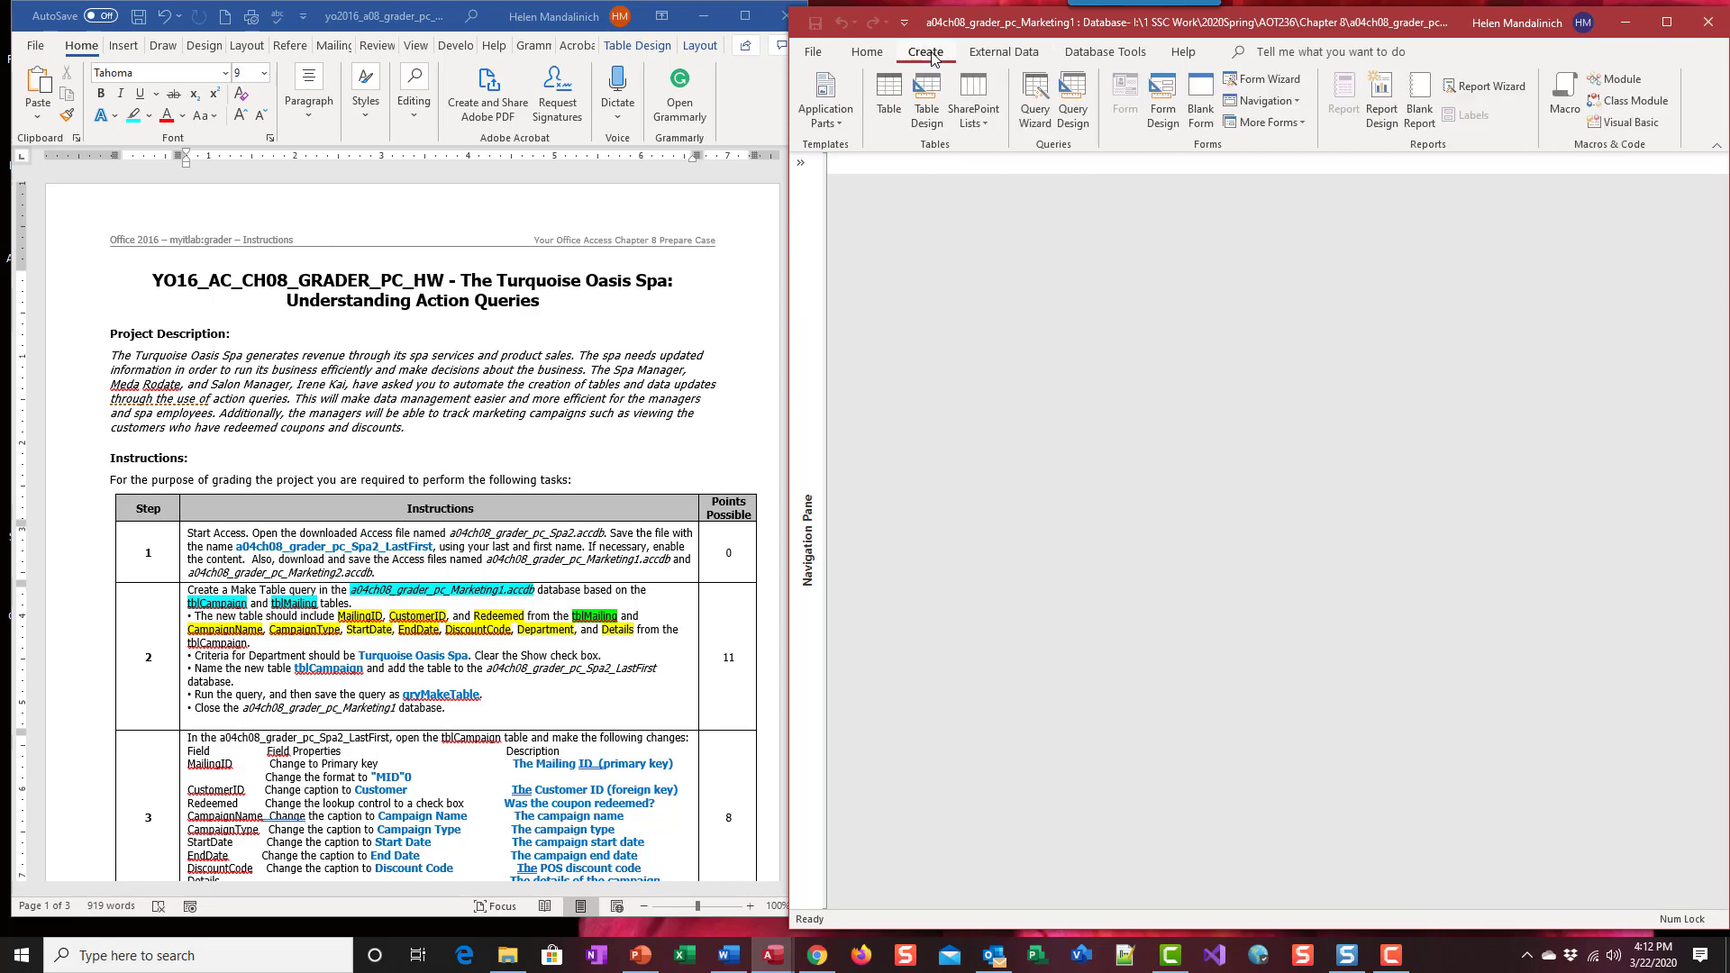
{"action": "left_click", "coordinate": [1073, 99]}
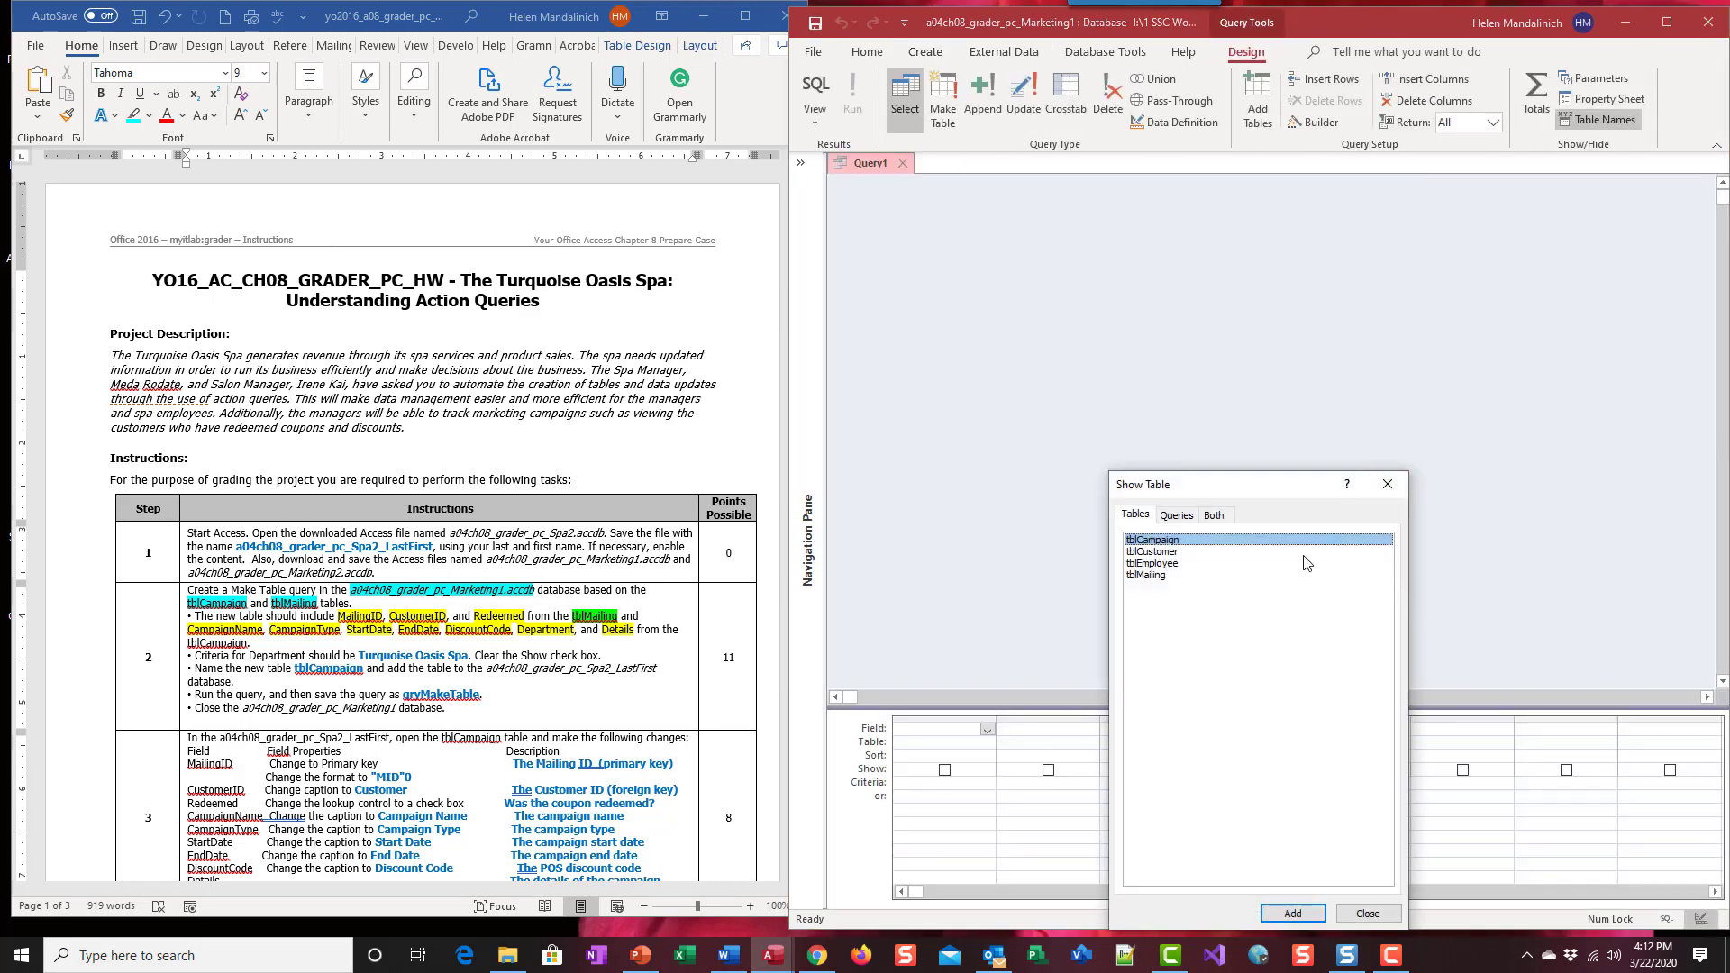
{"action": "left_click_drag", "start_coordinate": [1285, 487], "coordinate": [1301, 343]}
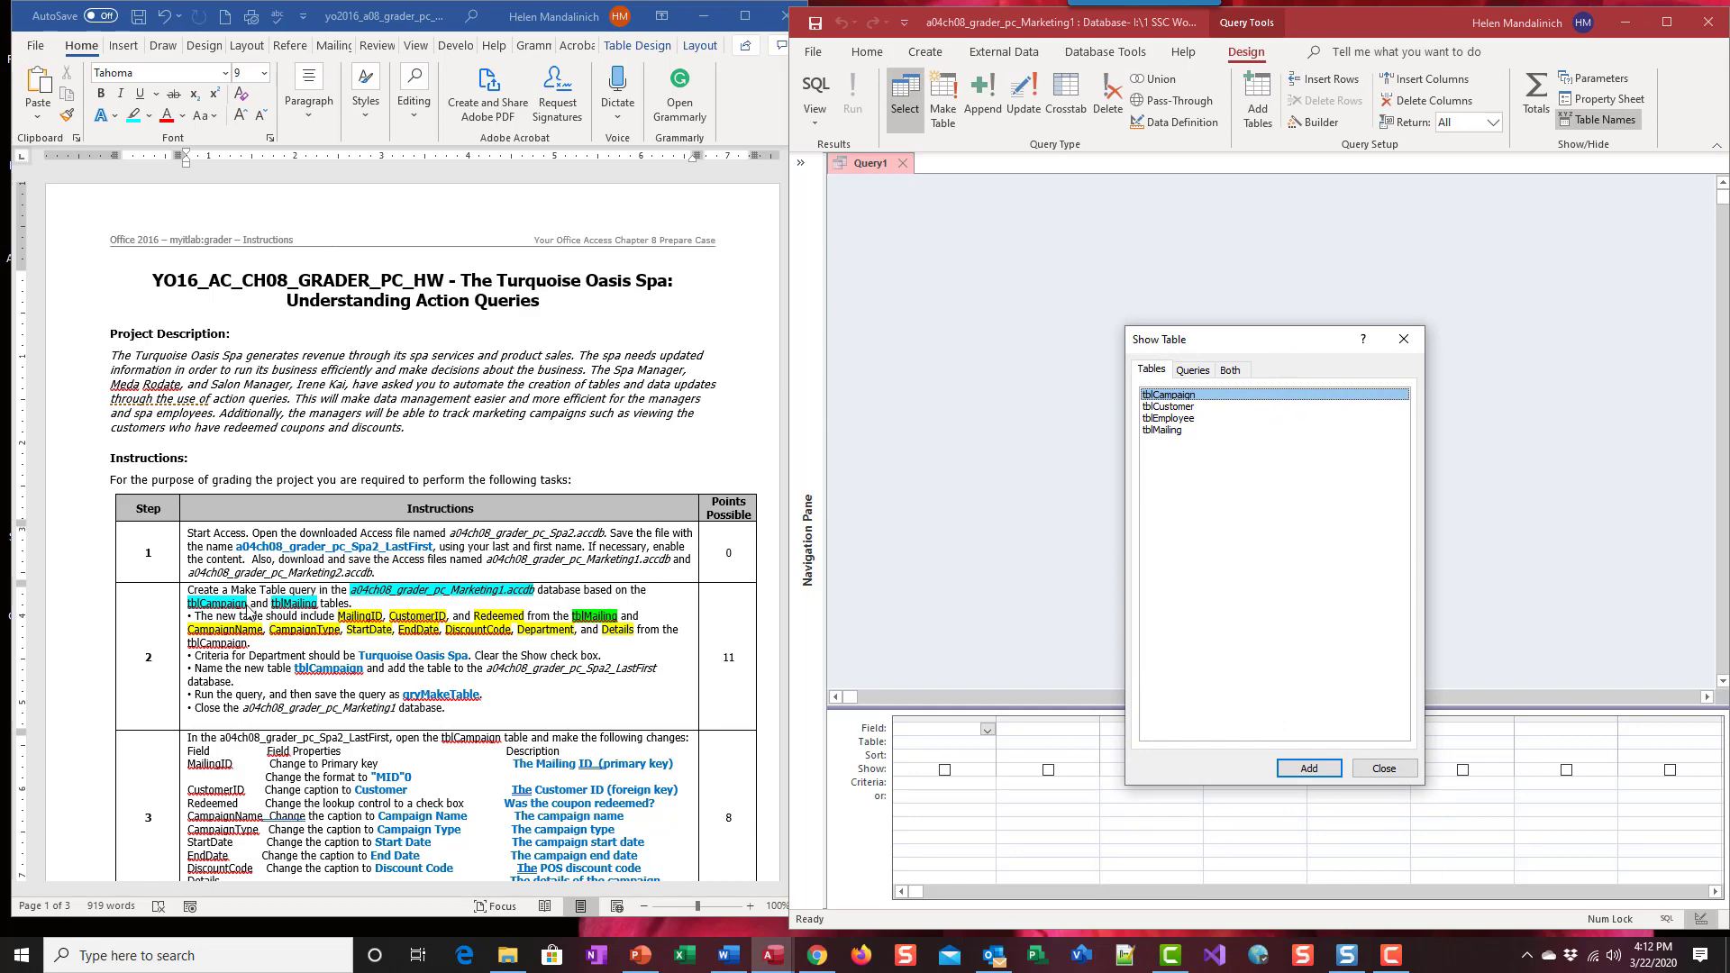
{"action": "double_click", "coordinate": [1193, 396]}
{"action": "double_click", "coordinate": [1198, 431]}
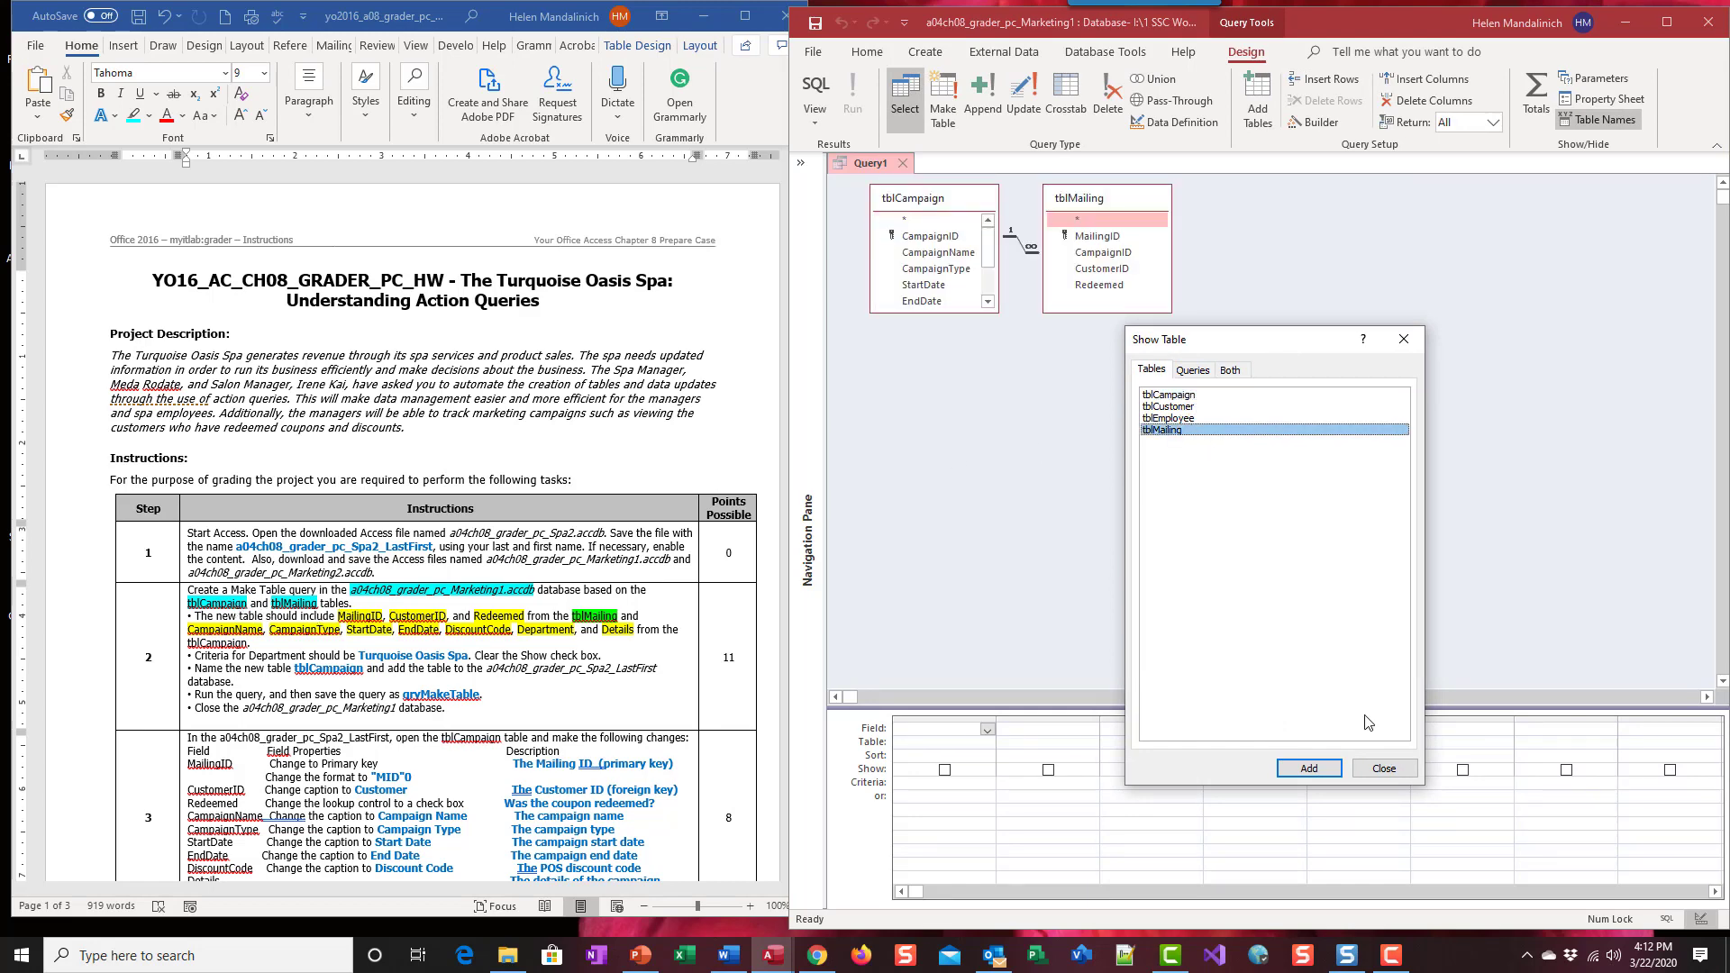
{"action": "left_click", "coordinate": [1386, 768]}
Step: Lengthen the tblCampaign field list to fit all its fields and raise the divider above the design grid
{"action": "left_click_drag", "start_coordinate": [960, 312], "coordinate": [959, 417]}
{"action": "left_click", "coordinate": [1182, 699]}
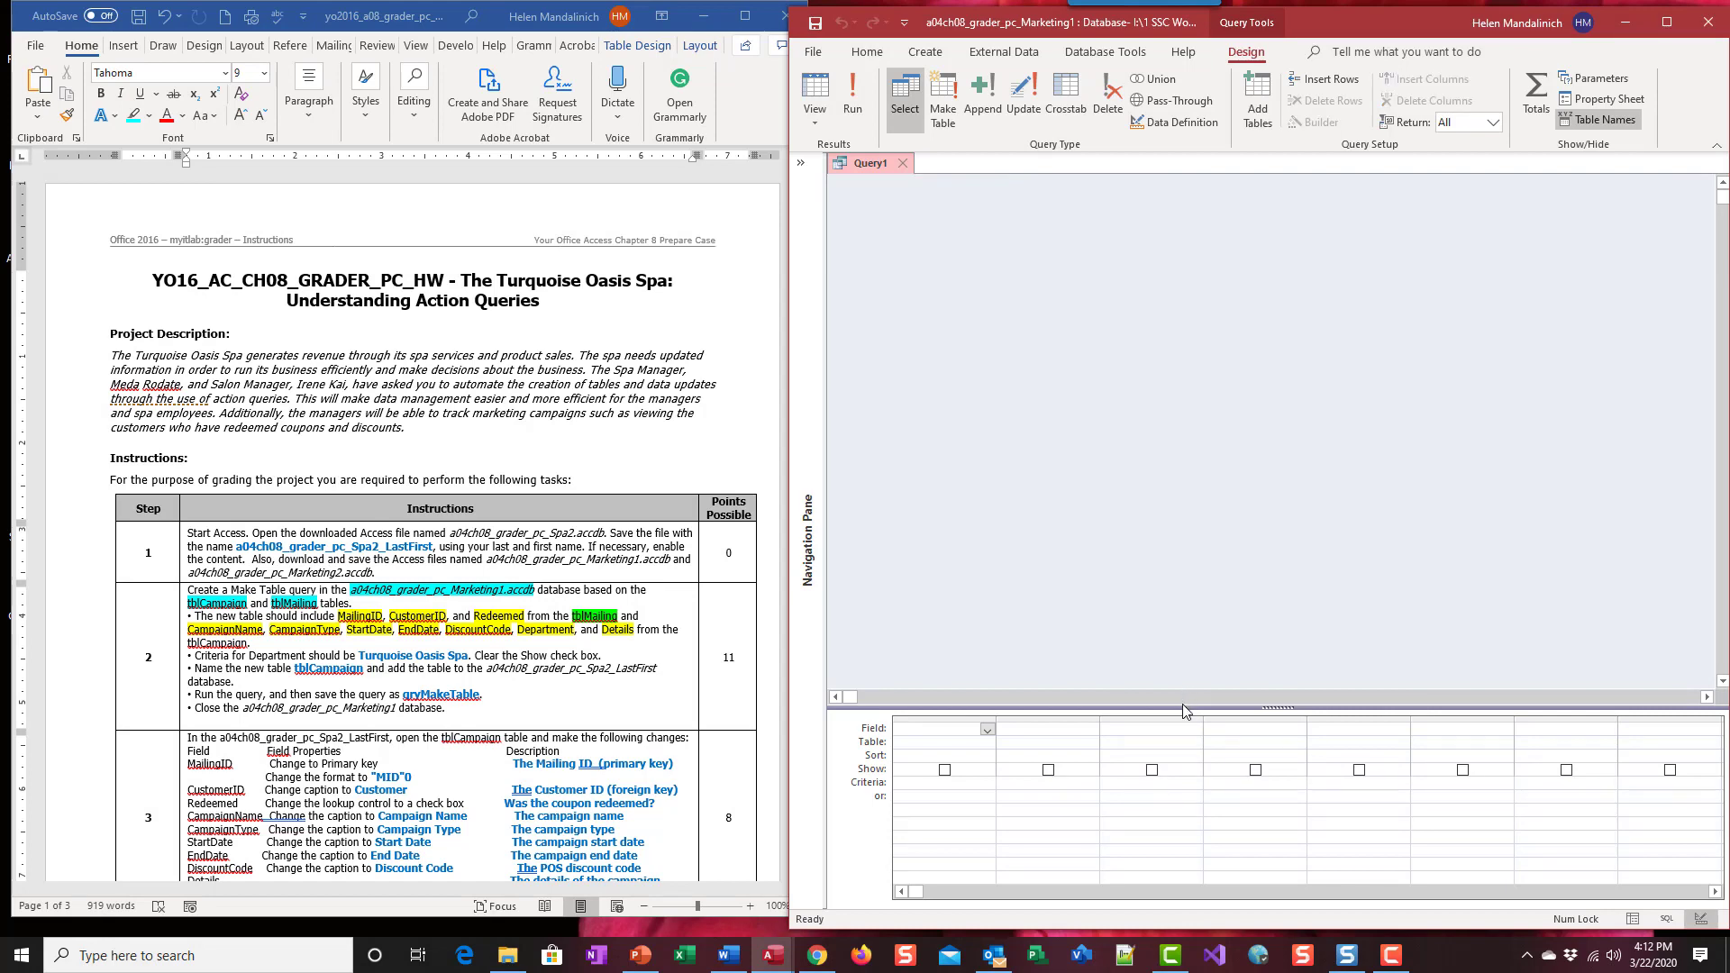
{"action": "left_click_drag", "start_coordinate": [1032, 708], "coordinate": [1036, 453]}
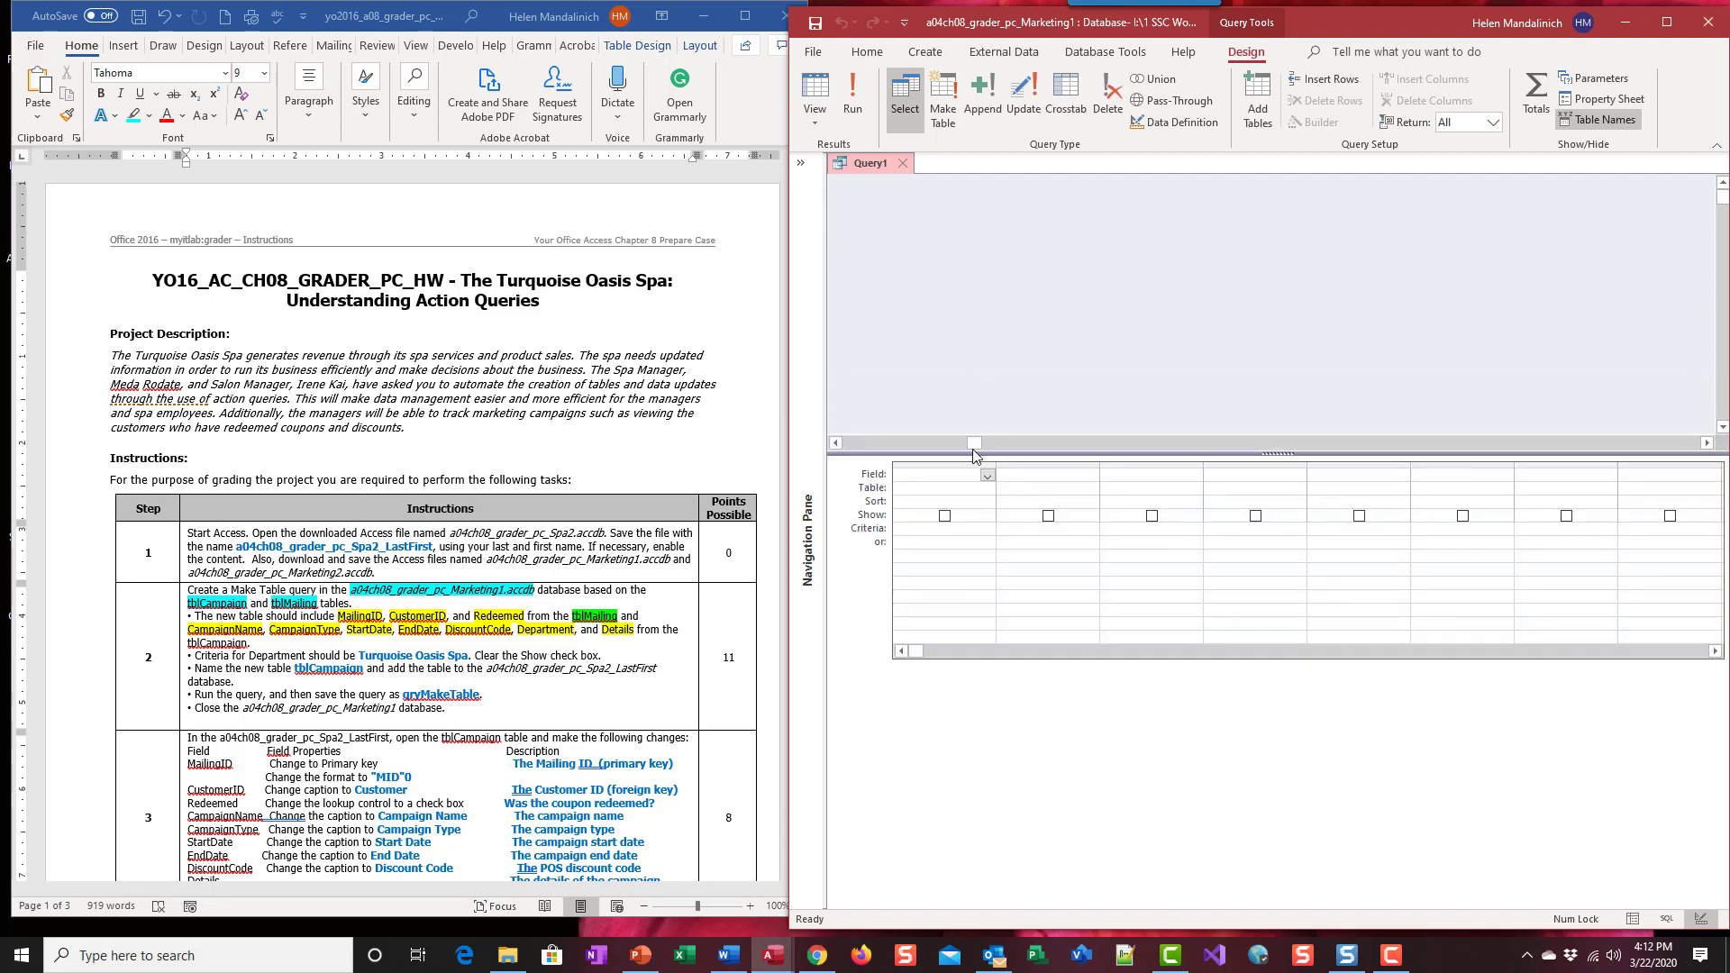
{"action": "left_click", "coordinate": [905, 442]}
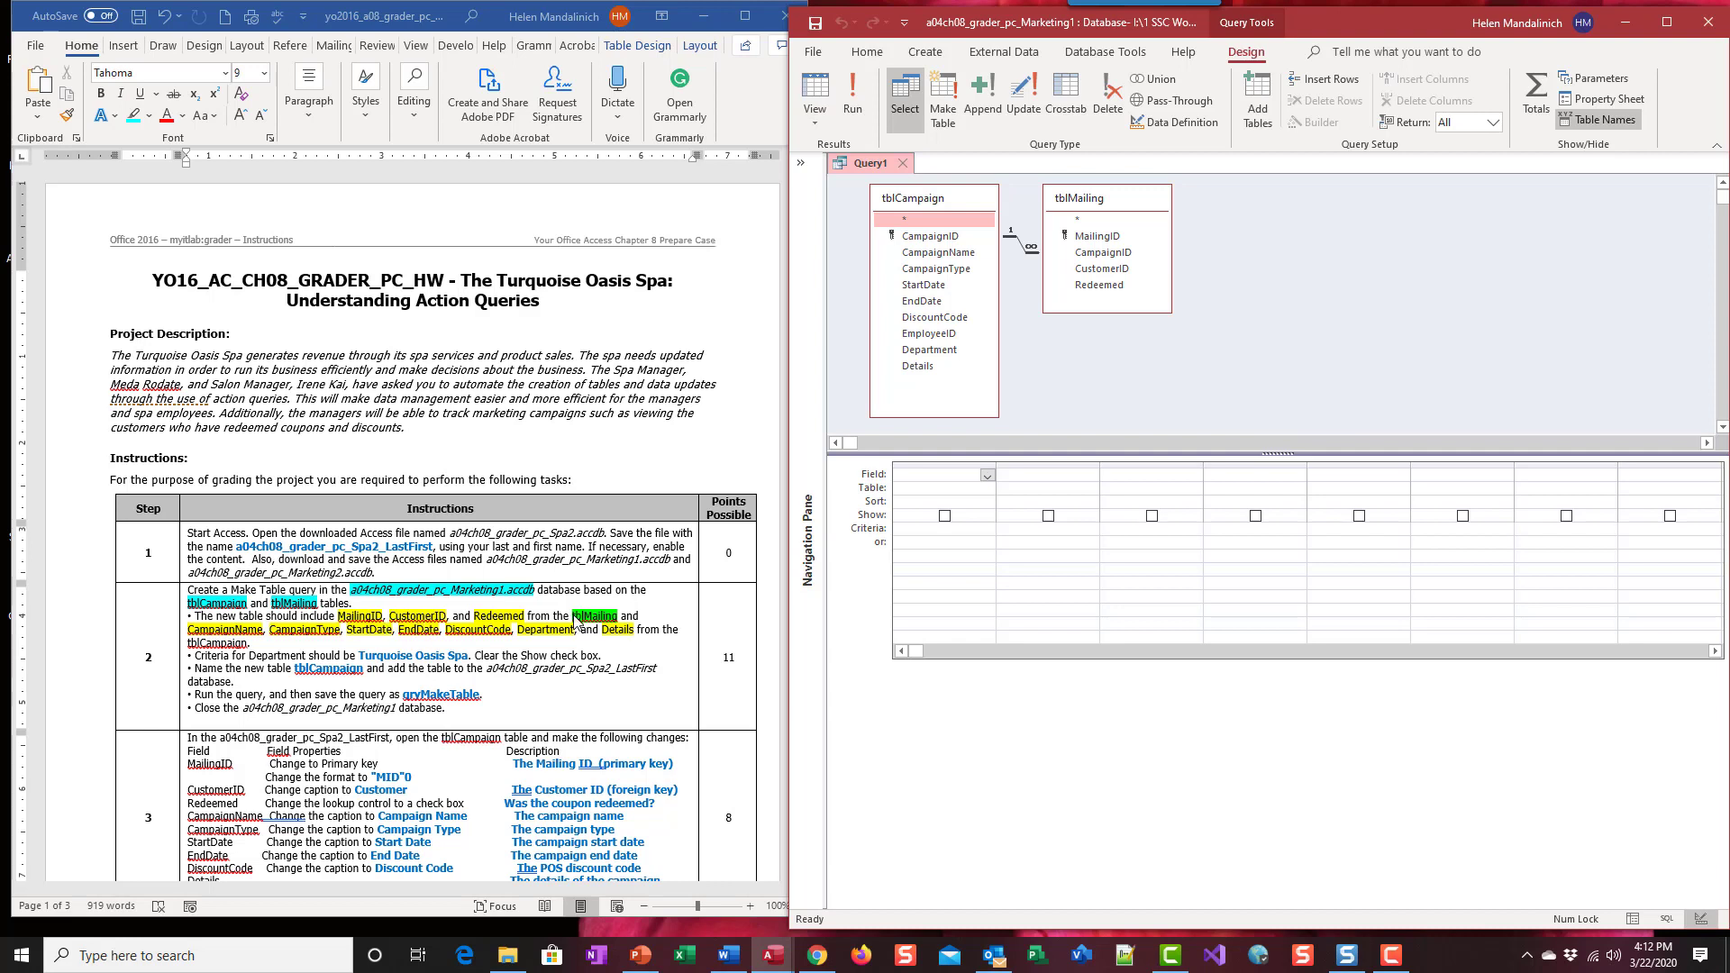
Step: Add the MailingID, CustomerID and Redeemed fields from tblMailing to the query grid, leaving out CampaignID
{"action": "double_click", "coordinate": [1095, 238]}
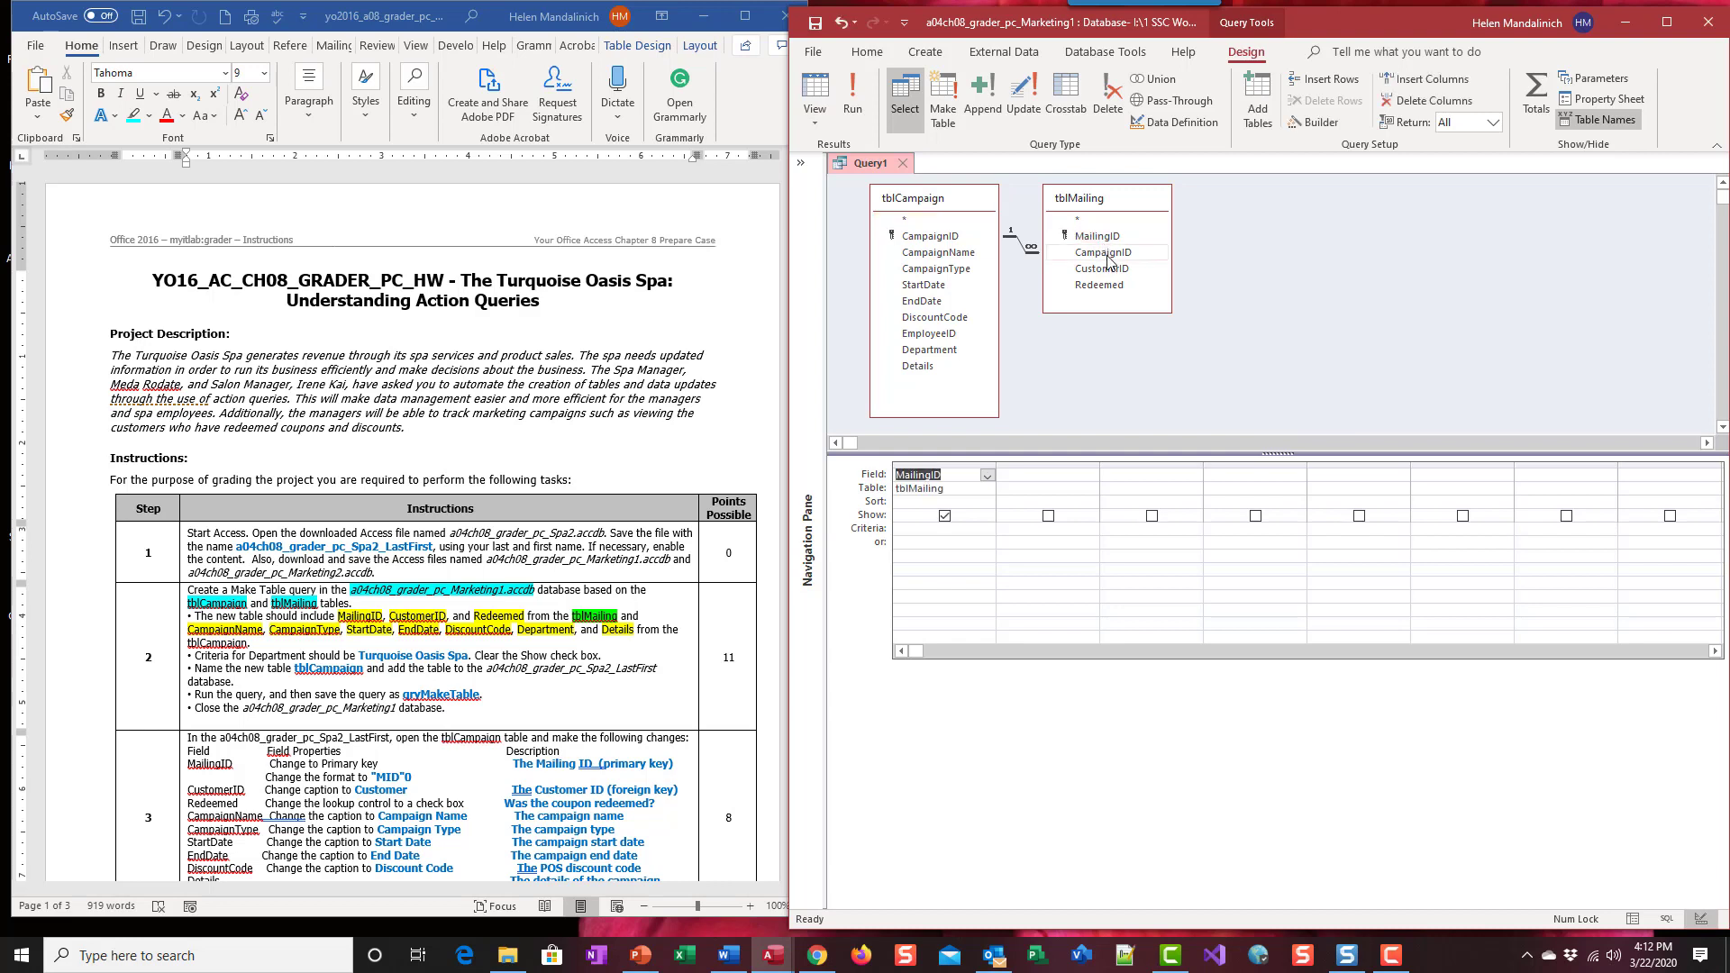
{"action": "double_click", "coordinate": [1105, 253]}
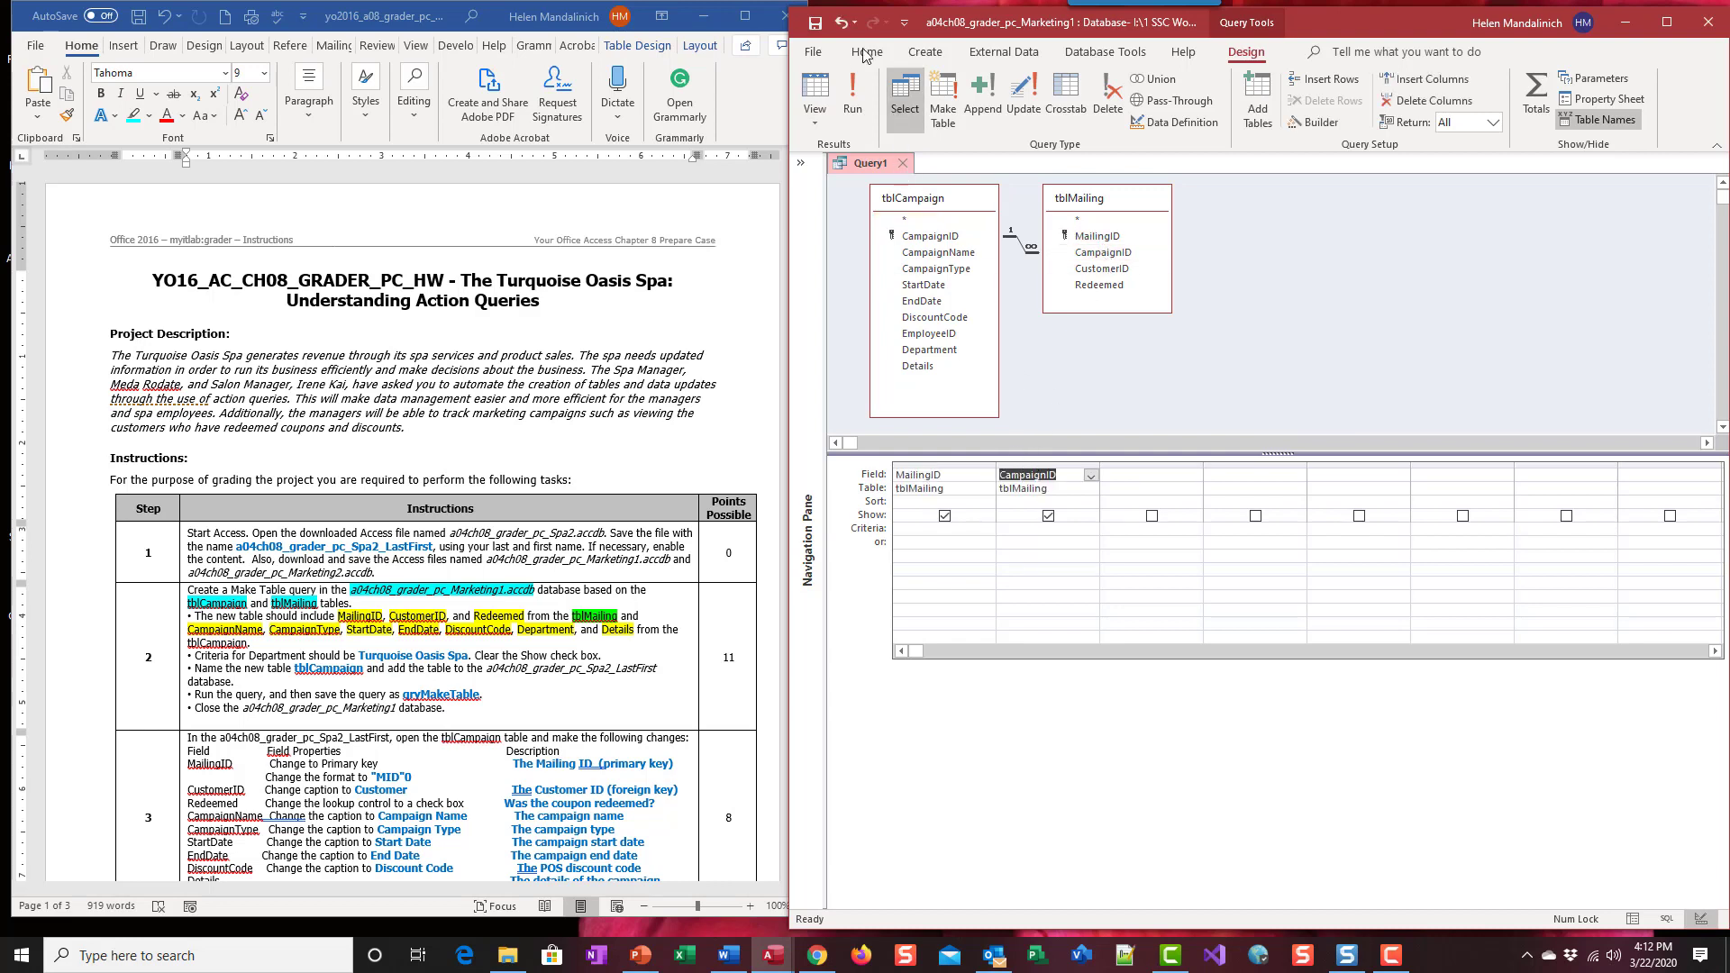
{"action": "key", "text": "Delete"}
{"action": "double_click", "coordinate": [1127, 270]}
{"action": "left_click", "coordinate": [1125, 284]}
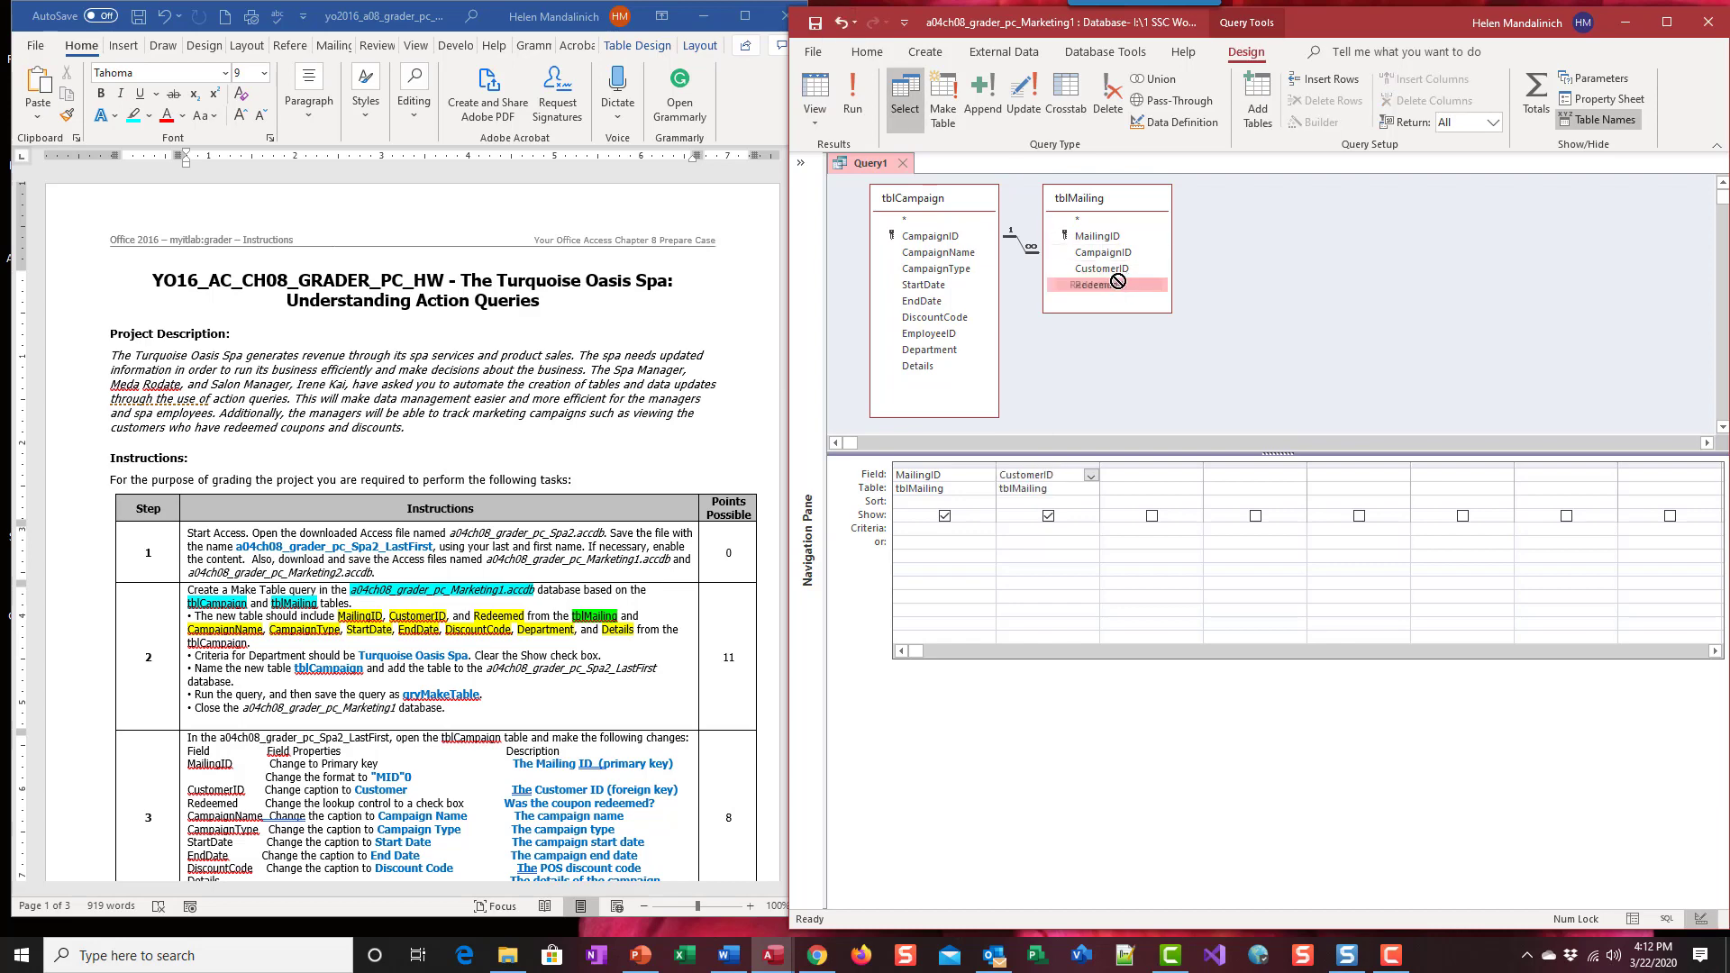
{"action": "double_click", "coordinate": [1117, 283]}
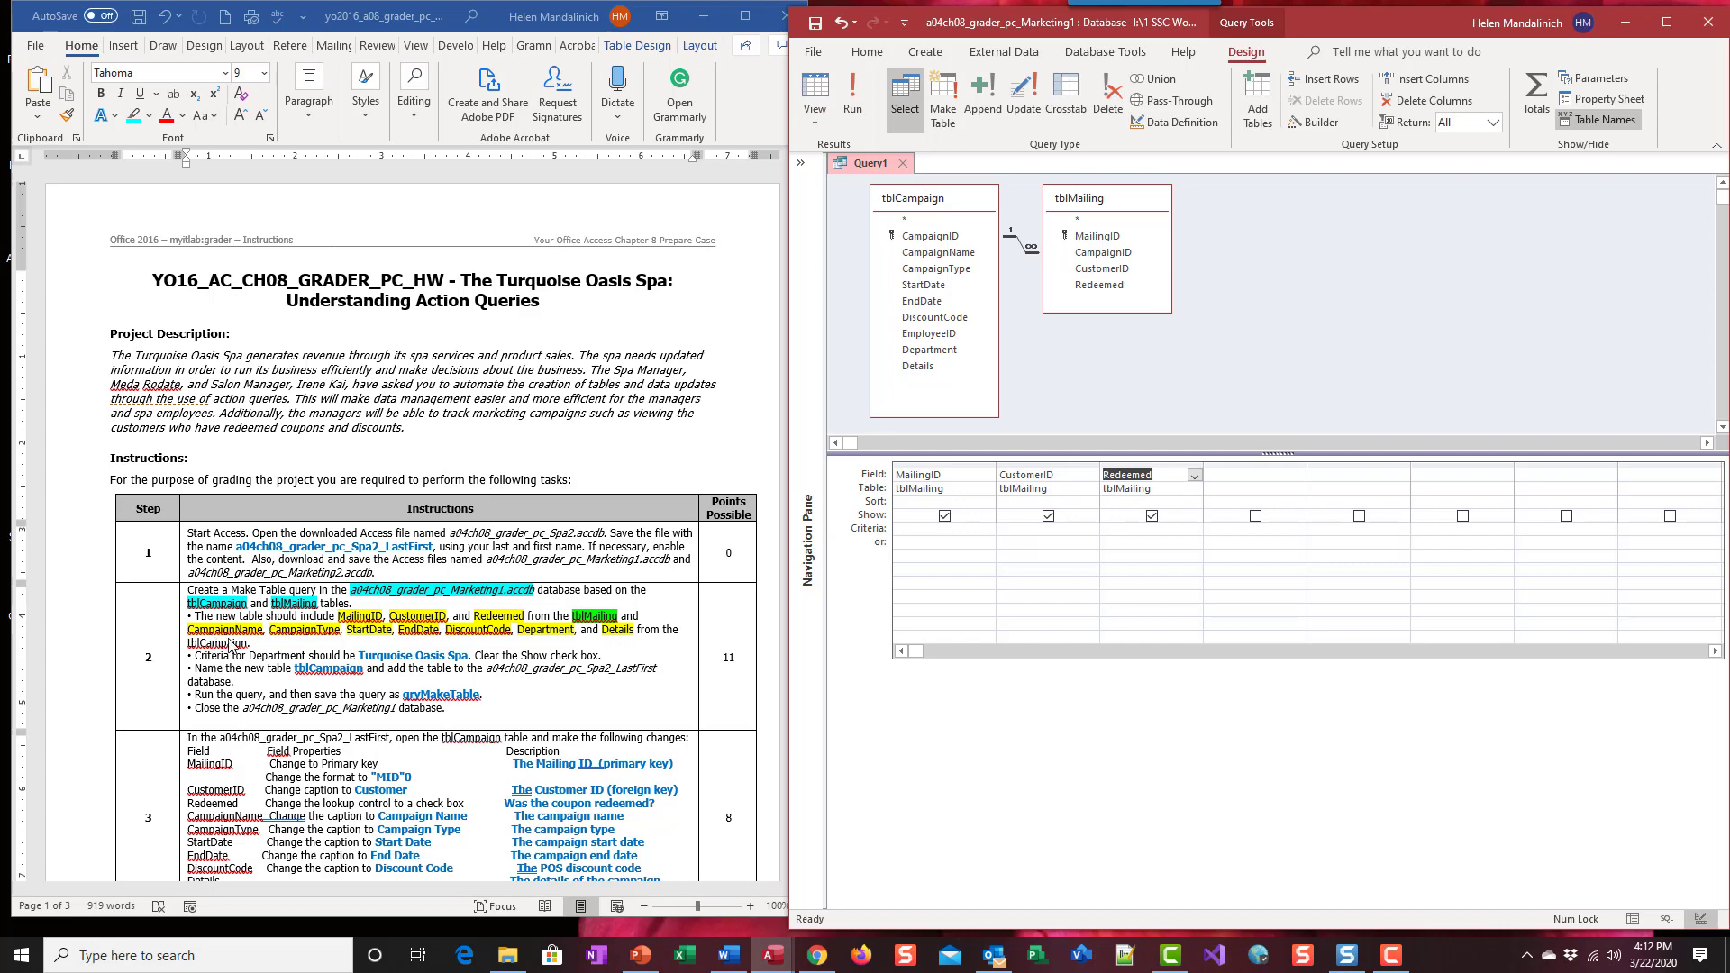
Step: Add CampaignName, CampaignType, StartDate, EndDate, DiscountCode, Department and Details from tblCampaign to the query grid, leaving out EmployeeID
{"action": "double_click", "coordinate": [967, 255]}
{"action": "double_click", "coordinate": [959, 271]}
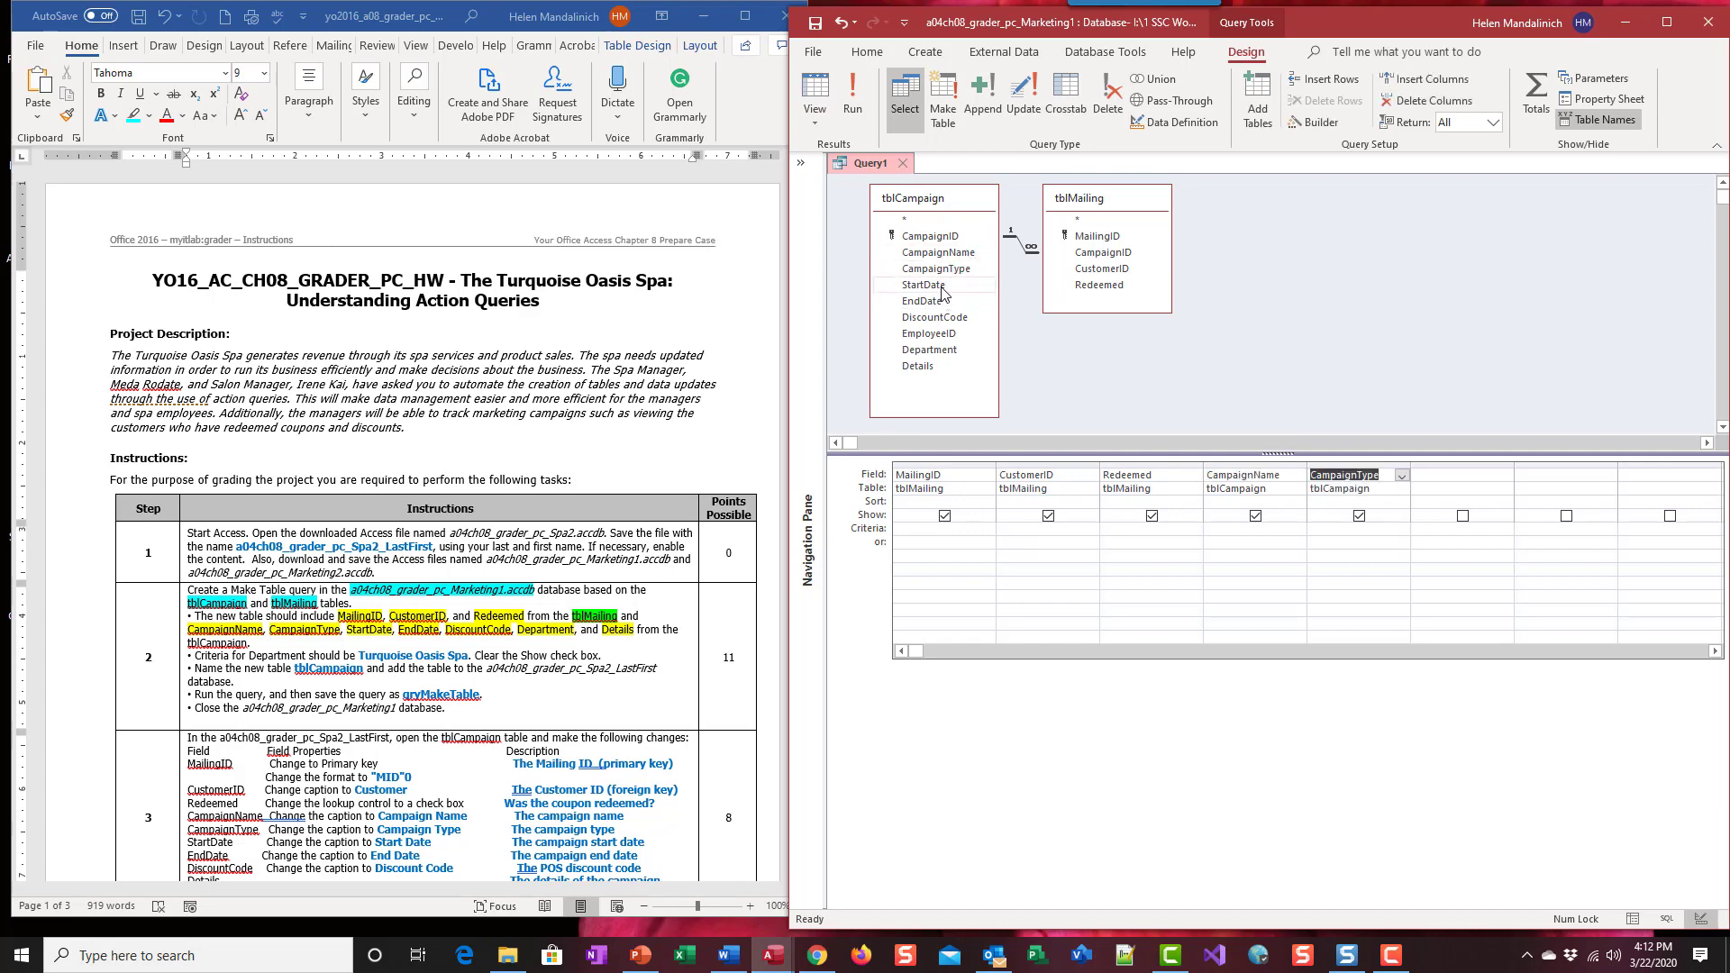
{"action": "double_click", "coordinate": [941, 289]}
{"action": "double_click", "coordinate": [944, 301]}
{"action": "left_click", "coordinate": [953, 318]}
{"action": "double_click", "coordinate": [953, 318]}
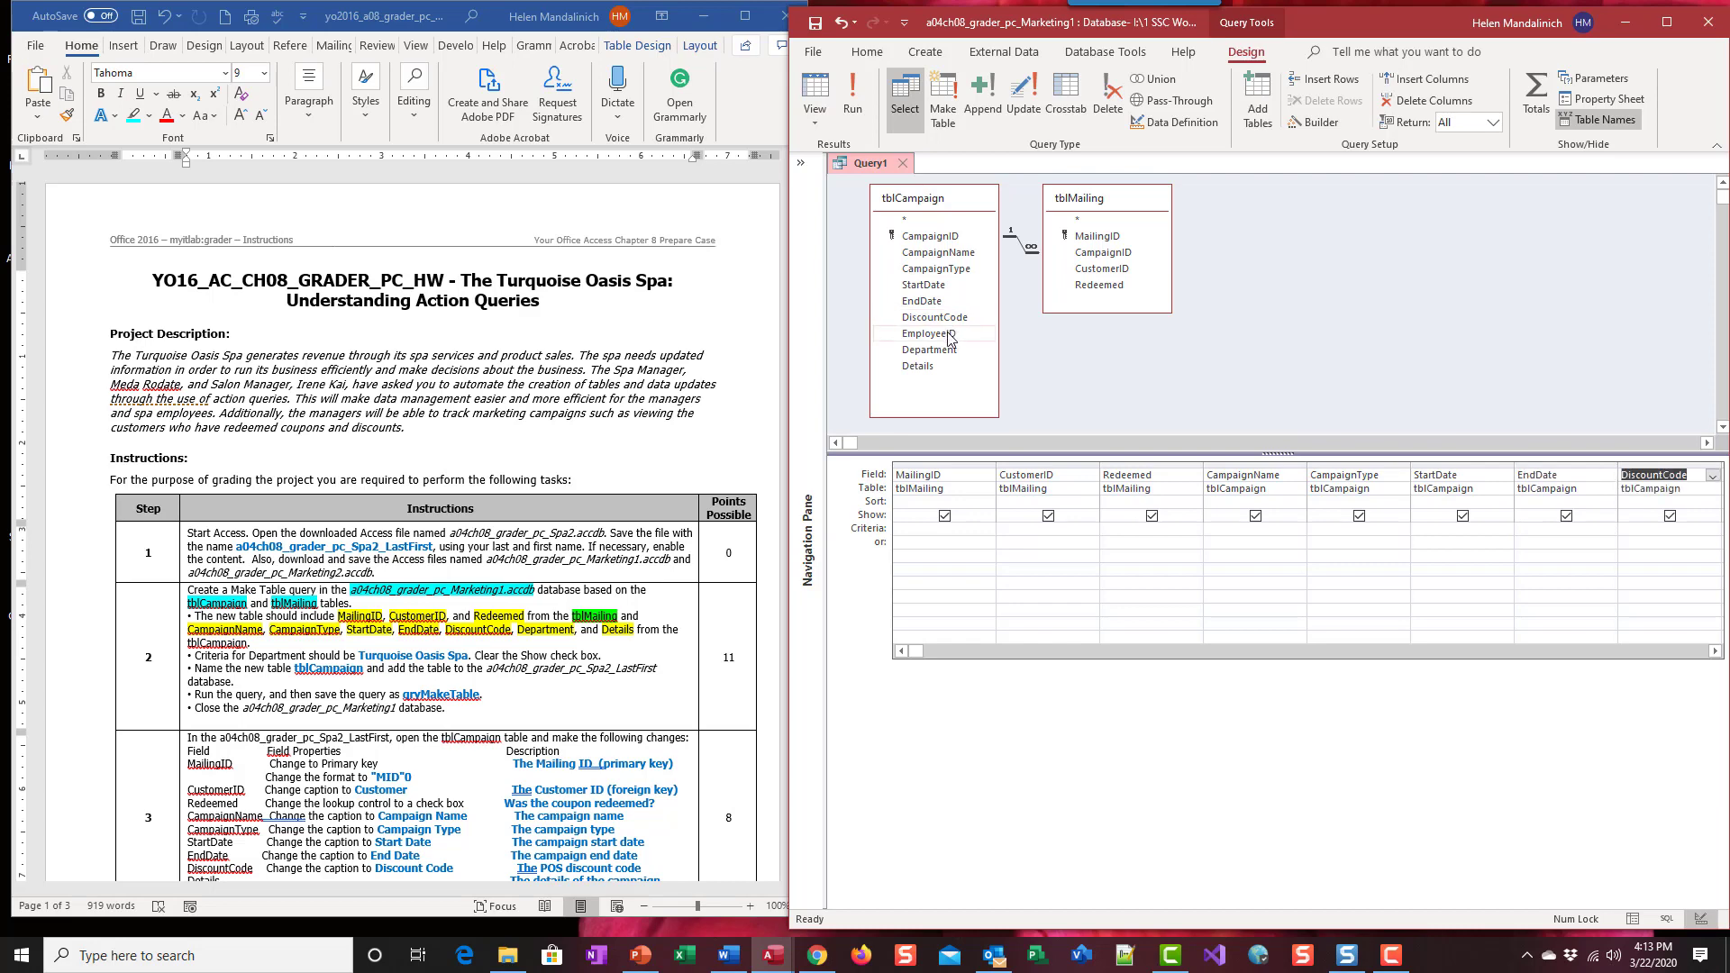
{"action": "double_click", "coordinate": [949, 335]}
{"action": "left_click", "coordinate": [839, 23]}
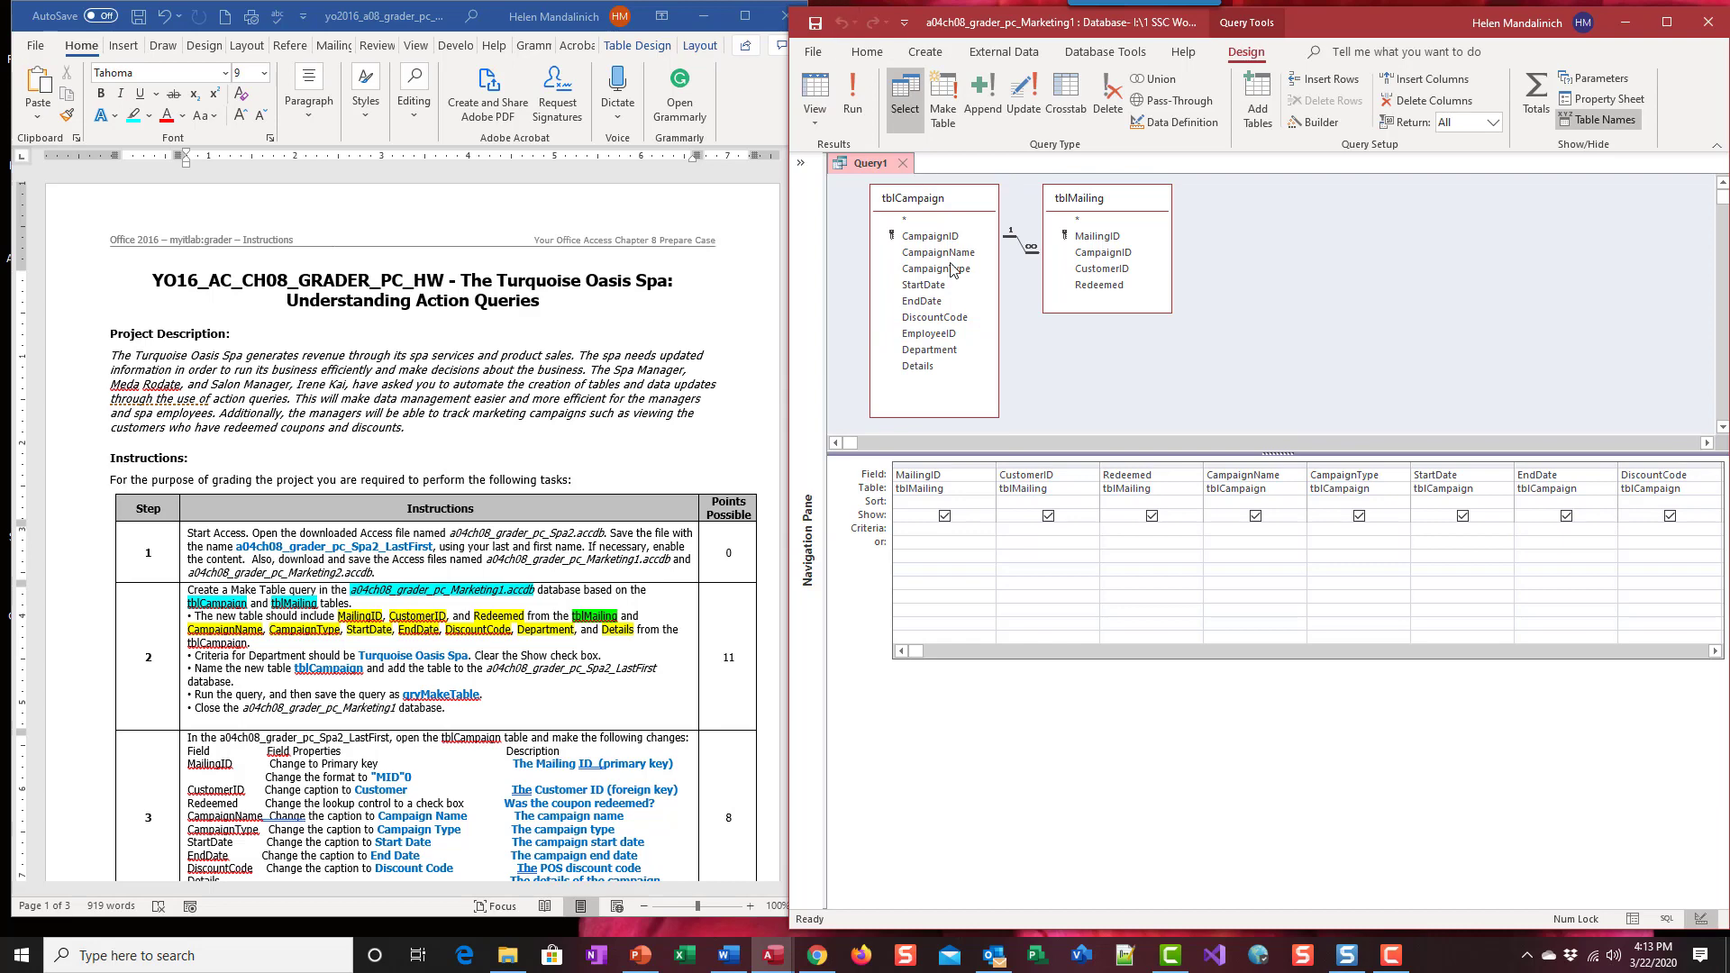
{"action": "double_click", "coordinate": [962, 351]}
{"action": "double_click", "coordinate": [955, 366]}
Step: Set the criterion of the Department field to "Turquoise Oasis Spa"
{"action": "left_click_drag", "start_coordinate": [789, 395], "coordinate": [777, 395]}
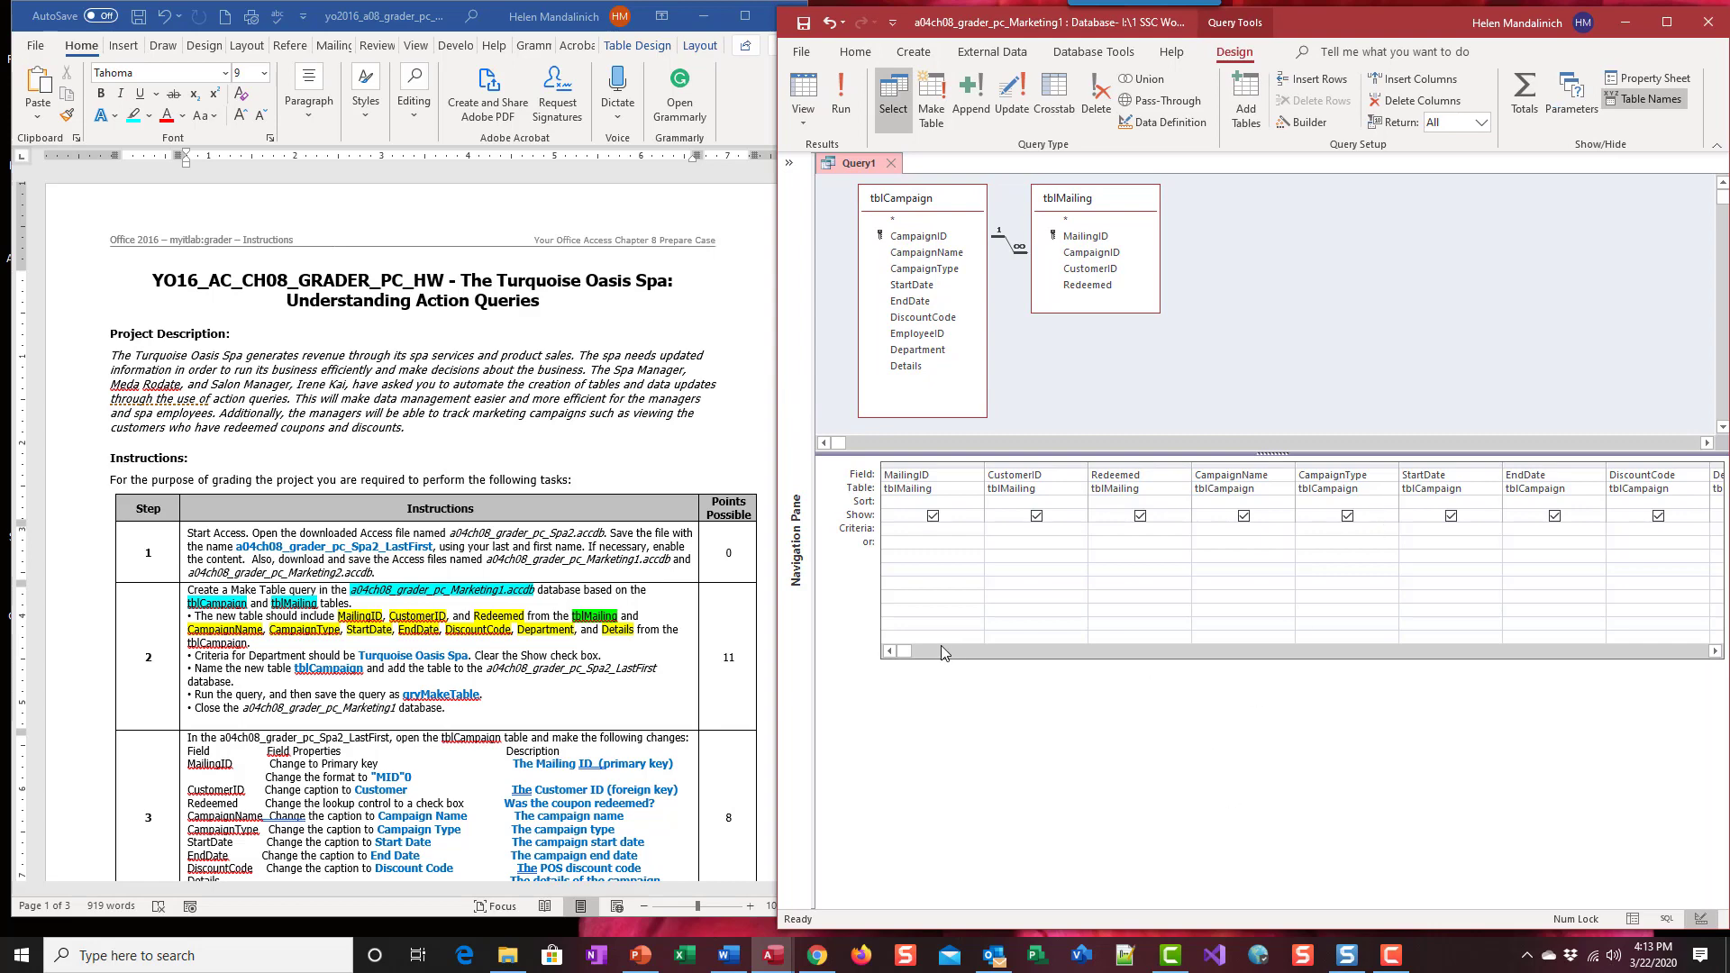
{"action": "mouse_move", "coordinate": [904, 651]}
{"action": "left_mouse_down"}
{"action": "mouse_move", "coordinate": [1028, 654]}
{"action": "mouse_move", "coordinate": [892, 656]}
{"action": "left_mouse_up"}
{"action": "left_click", "coordinate": [1715, 651]}
{"action": "left_click", "coordinate": [1715, 651]}
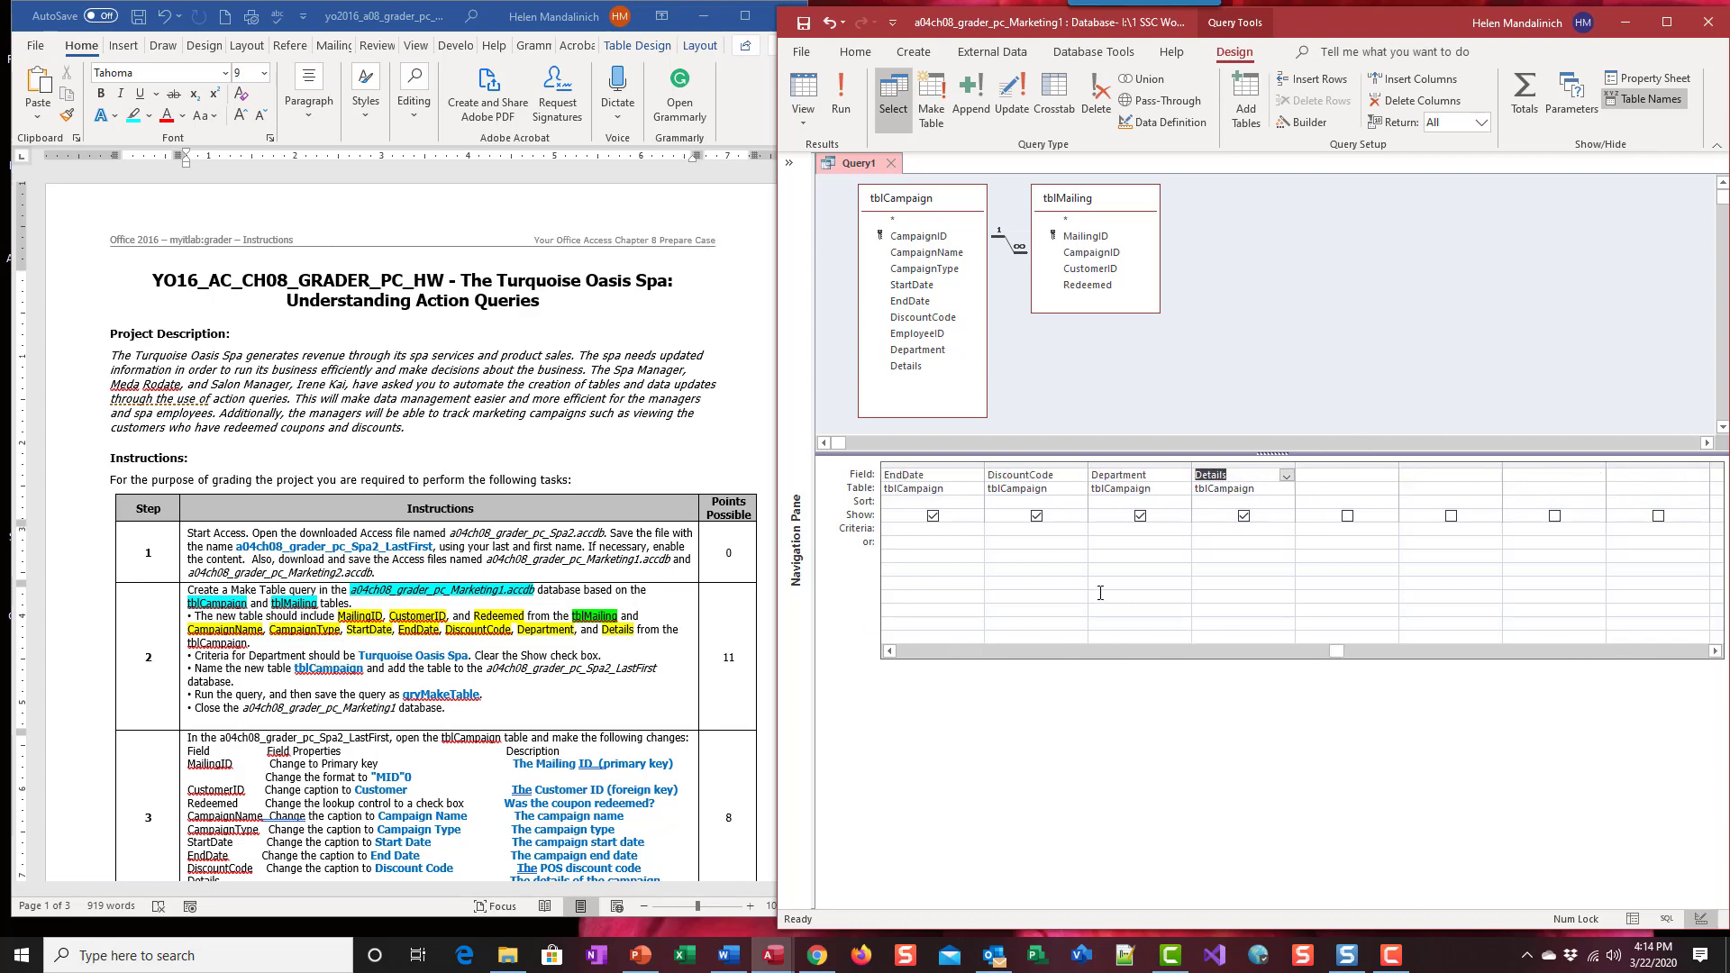
{"action": "left_click", "coordinate": [1102, 532]}
{"action": "type", "text": "Turquoise Sp"}
{"action": "key", "text": "BackSpace"}
{"action": "type", "text": "pace"}
{"action": "key", "text": "BackSpace"}
{"action": "type", "text": "ce"}
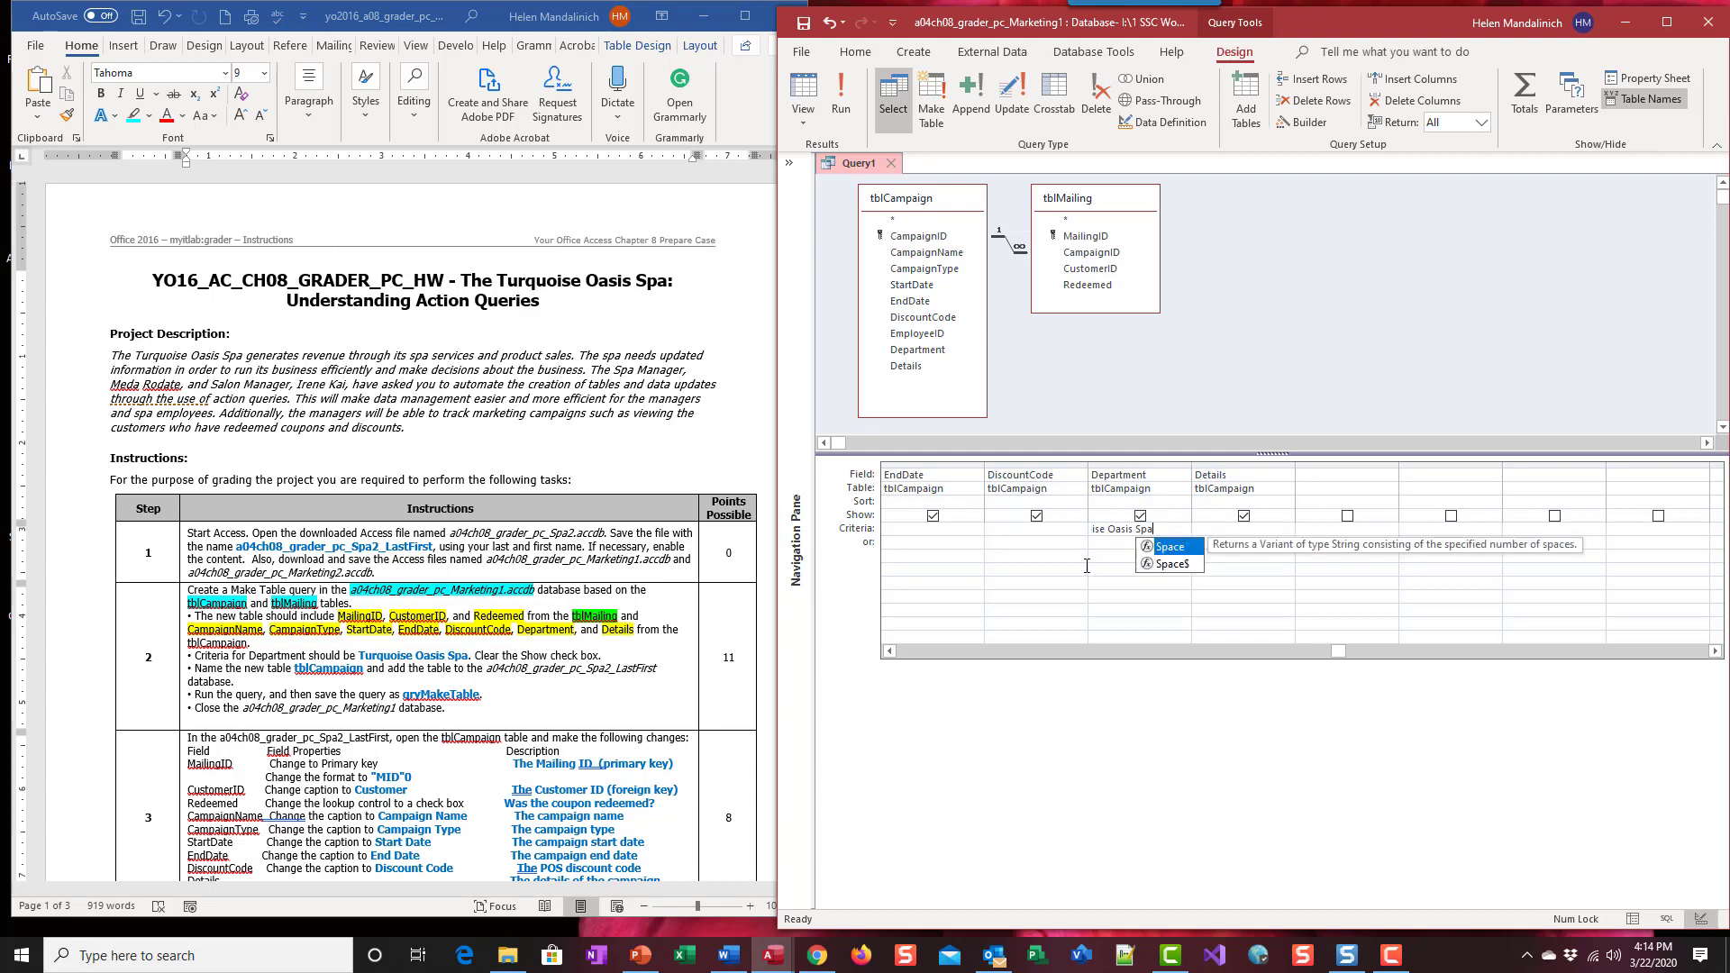
{"action": "left_click", "coordinate": [1101, 562]}
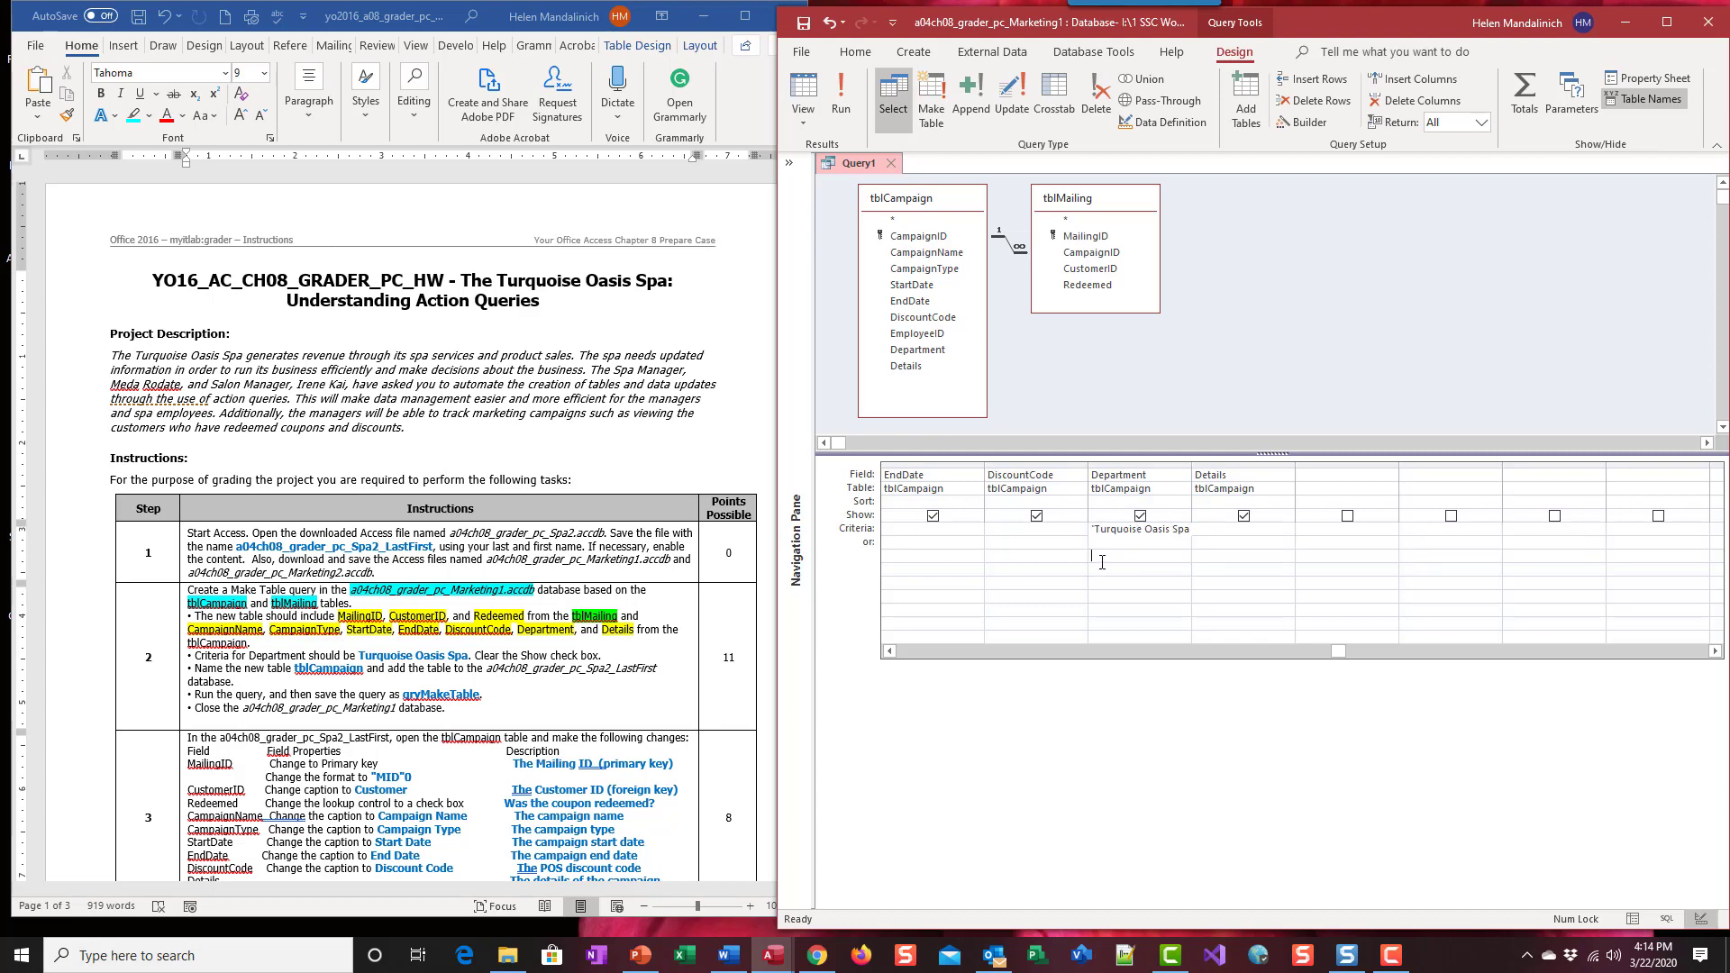
Step: Check the full Department criterion in the Zoom box and review the query's records in Datasheet view
{"action": "right_click", "coordinate": [1163, 530]}
{"action": "left_click", "coordinate": [1198, 670]}
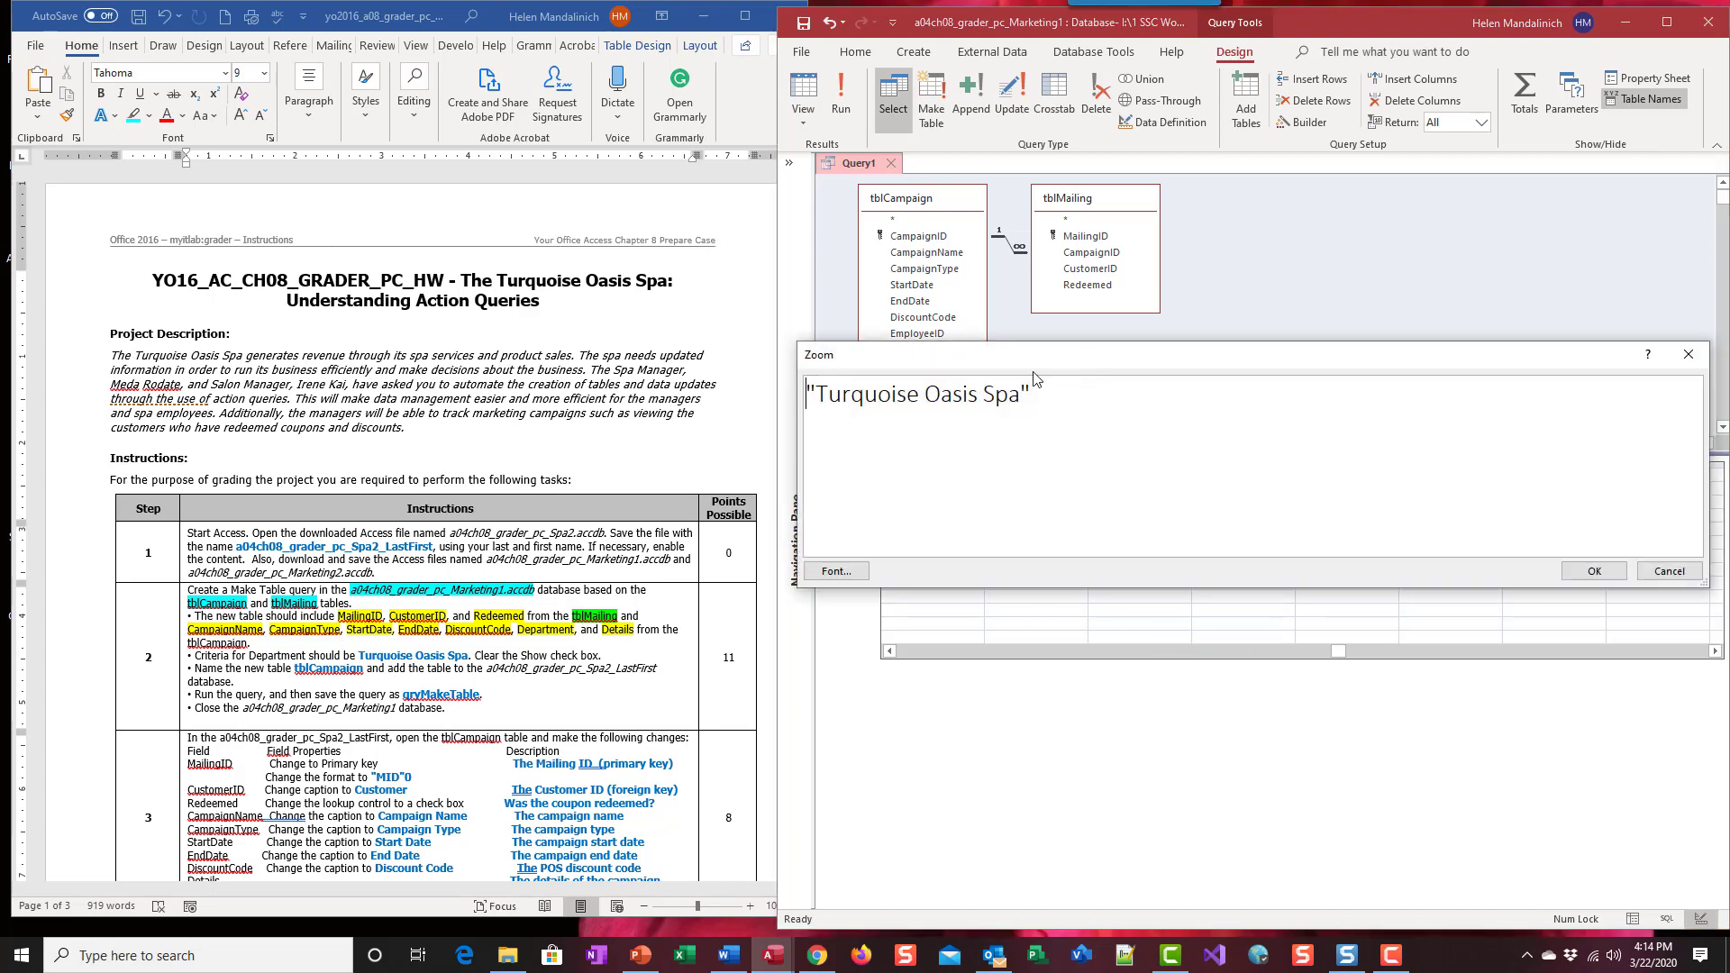
{"action": "left_click", "coordinate": [1668, 570]}
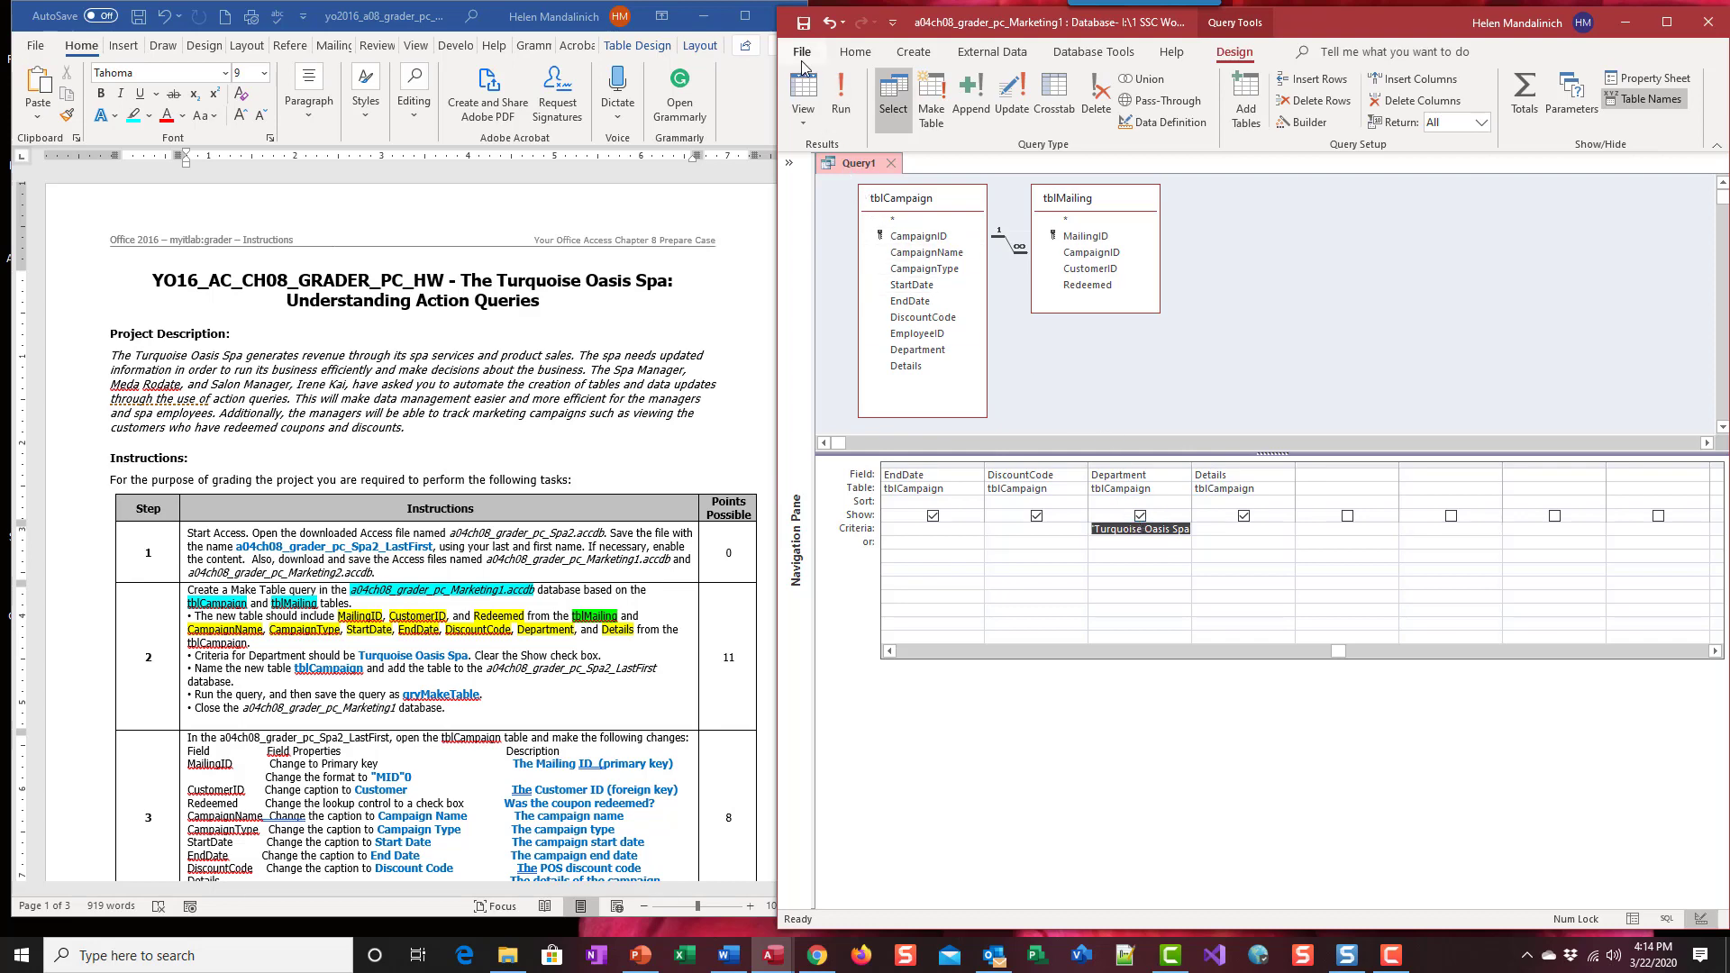
{"action": "left_click", "coordinate": [803, 87]}
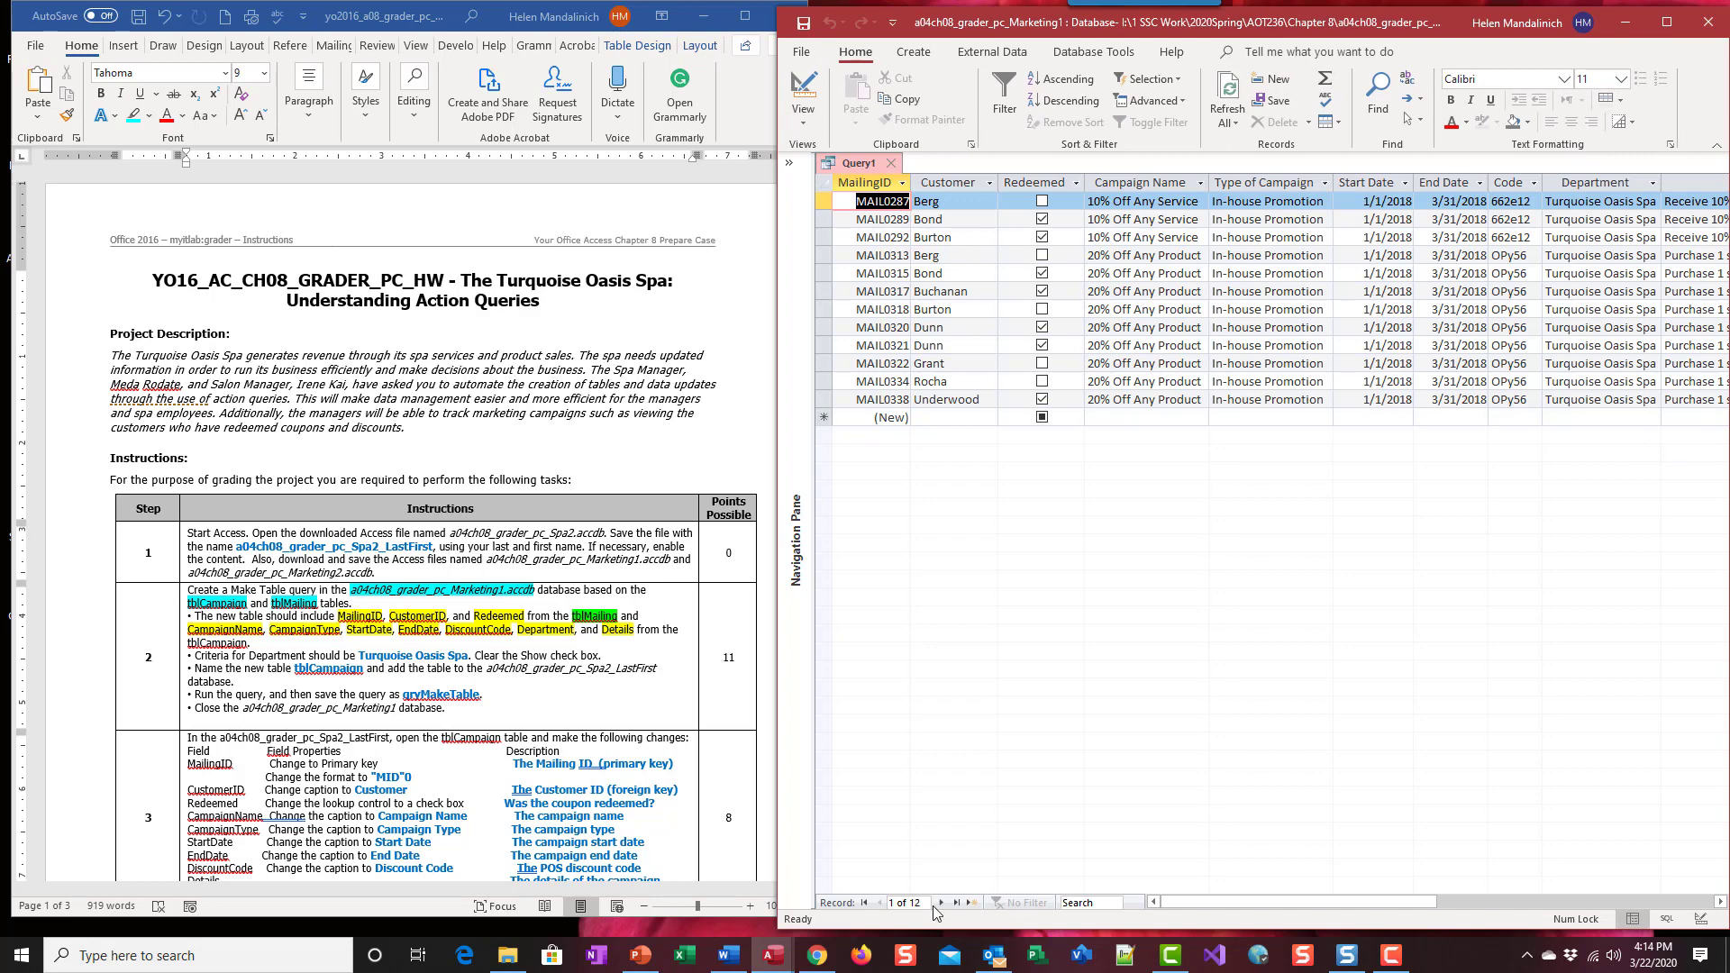
{"action": "left_click_drag", "start_coordinate": [1328, 903], "coordinate": [1418, 902]}
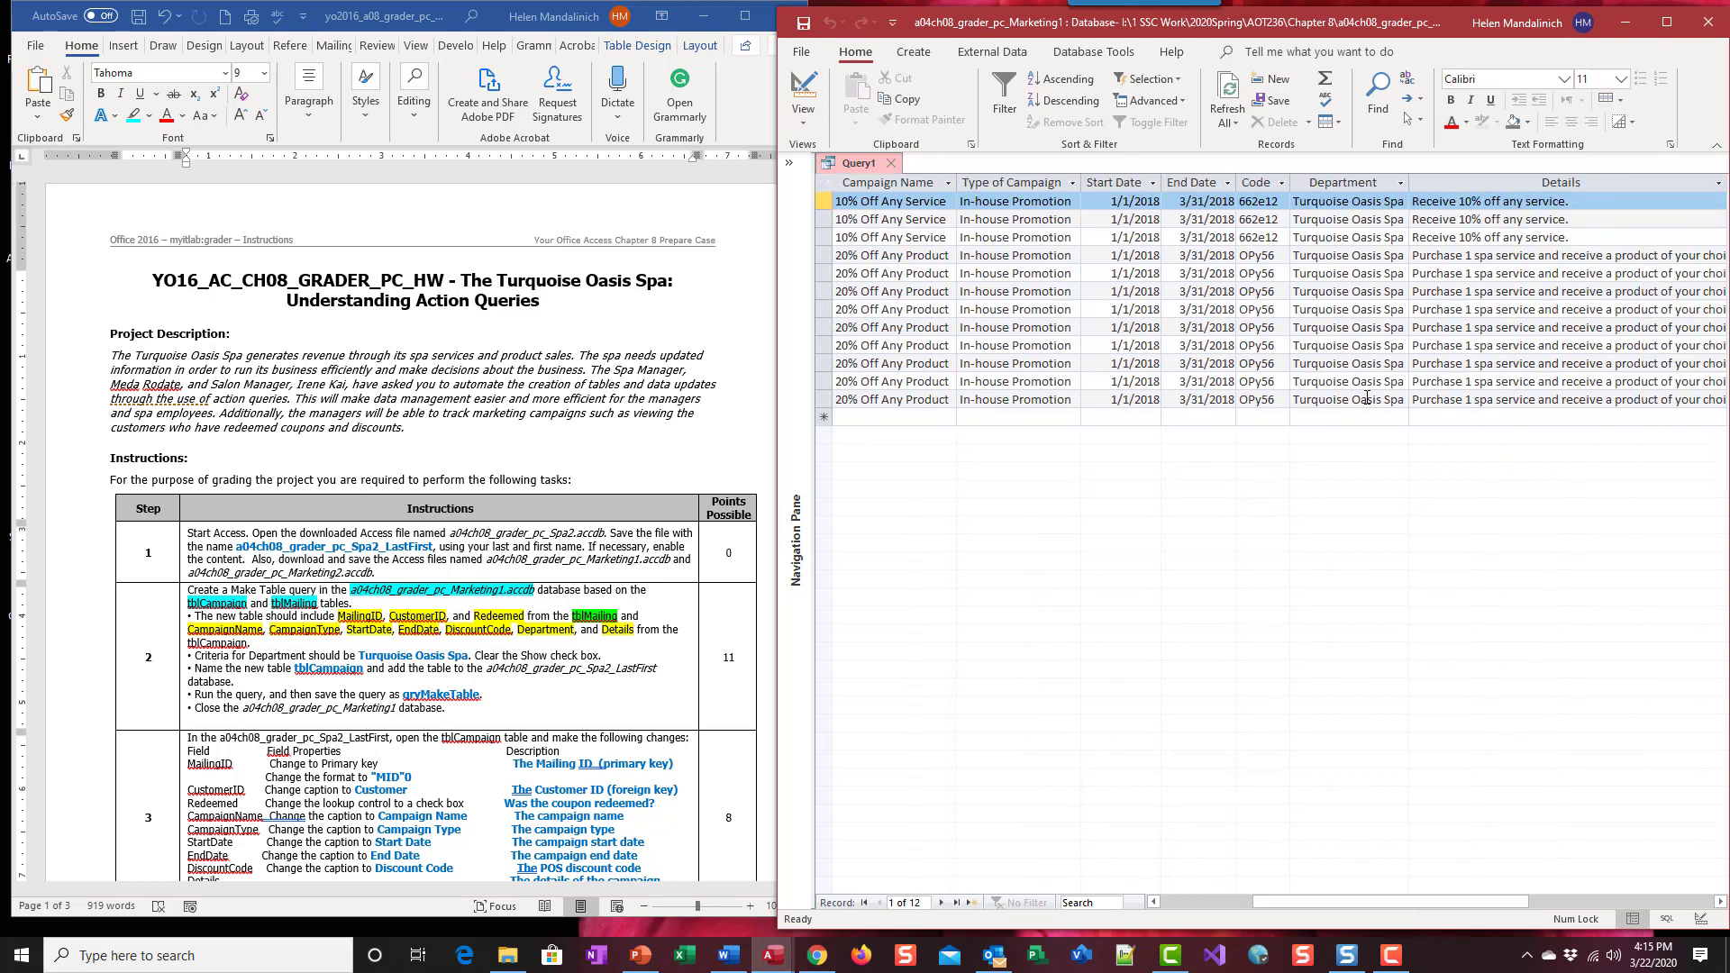
Step: Return to Design view and exclude the Department field from the query output
{"action": "left_click", "coordinate": [803, 85]}
{"action": "left_click", "coordinate": [1140, 516]}
{"action": "left_click_drag", "start_coordinate": [1338, 650], "coordinate": [910, 651]}
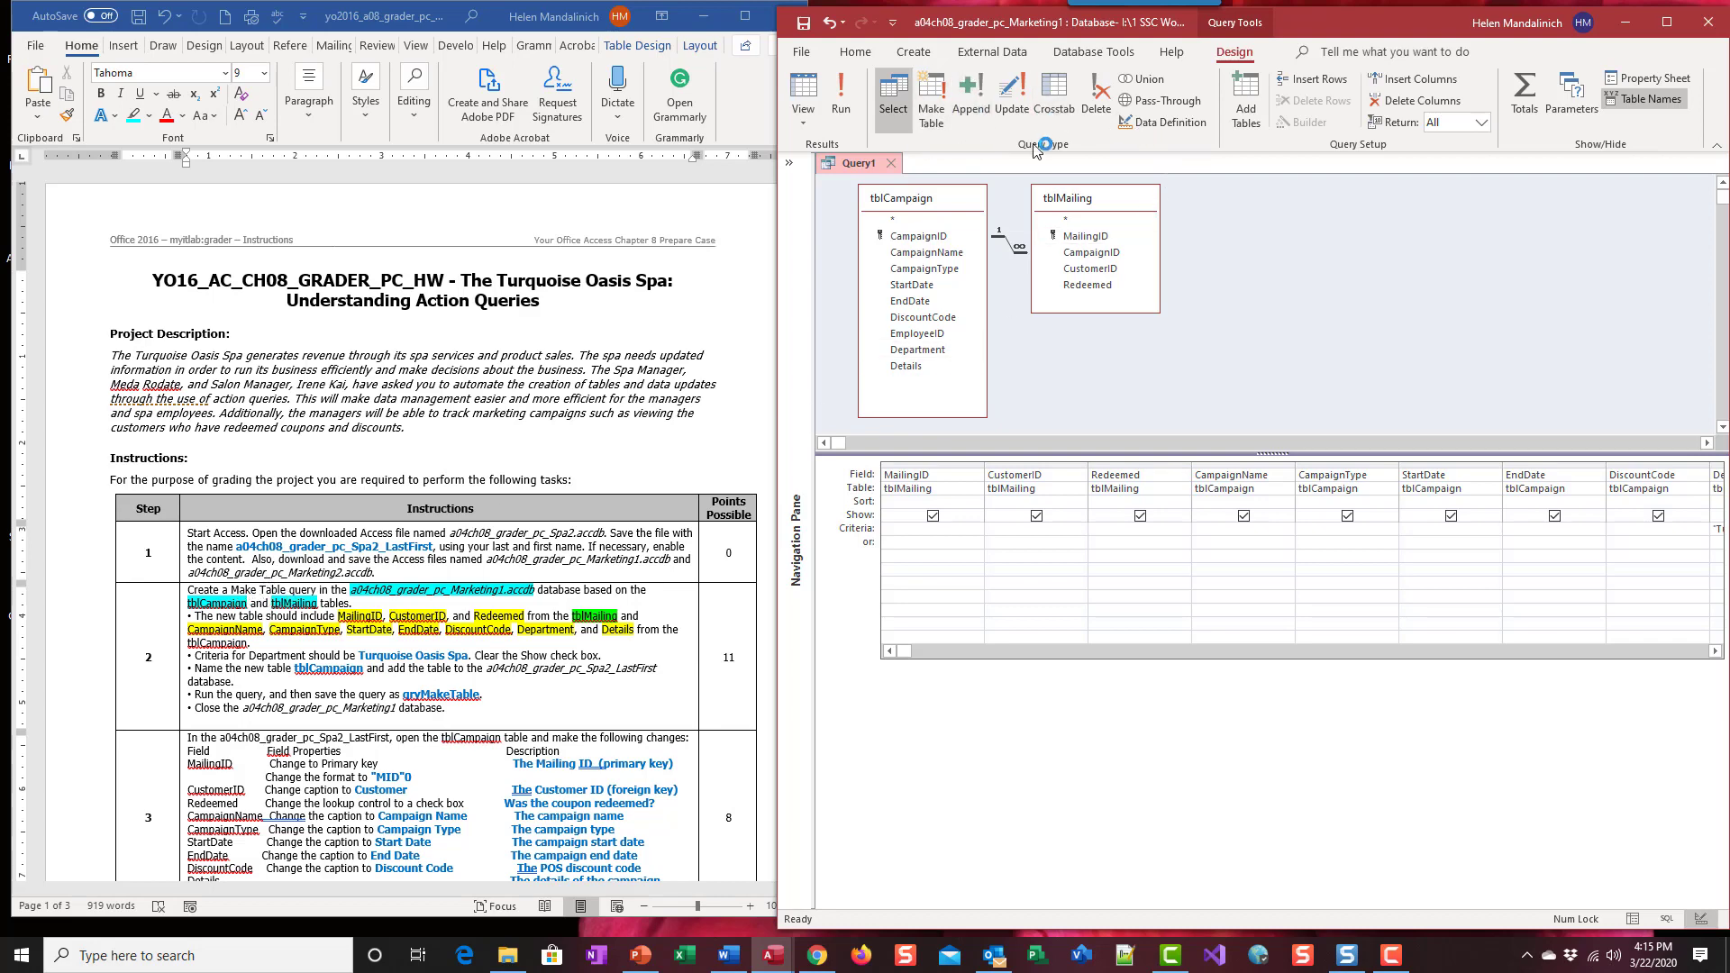
Step: Change the query to a Make Table query that creates tblCampaign in another database
{"action": "left_click", "coordinate": [933, 91]}
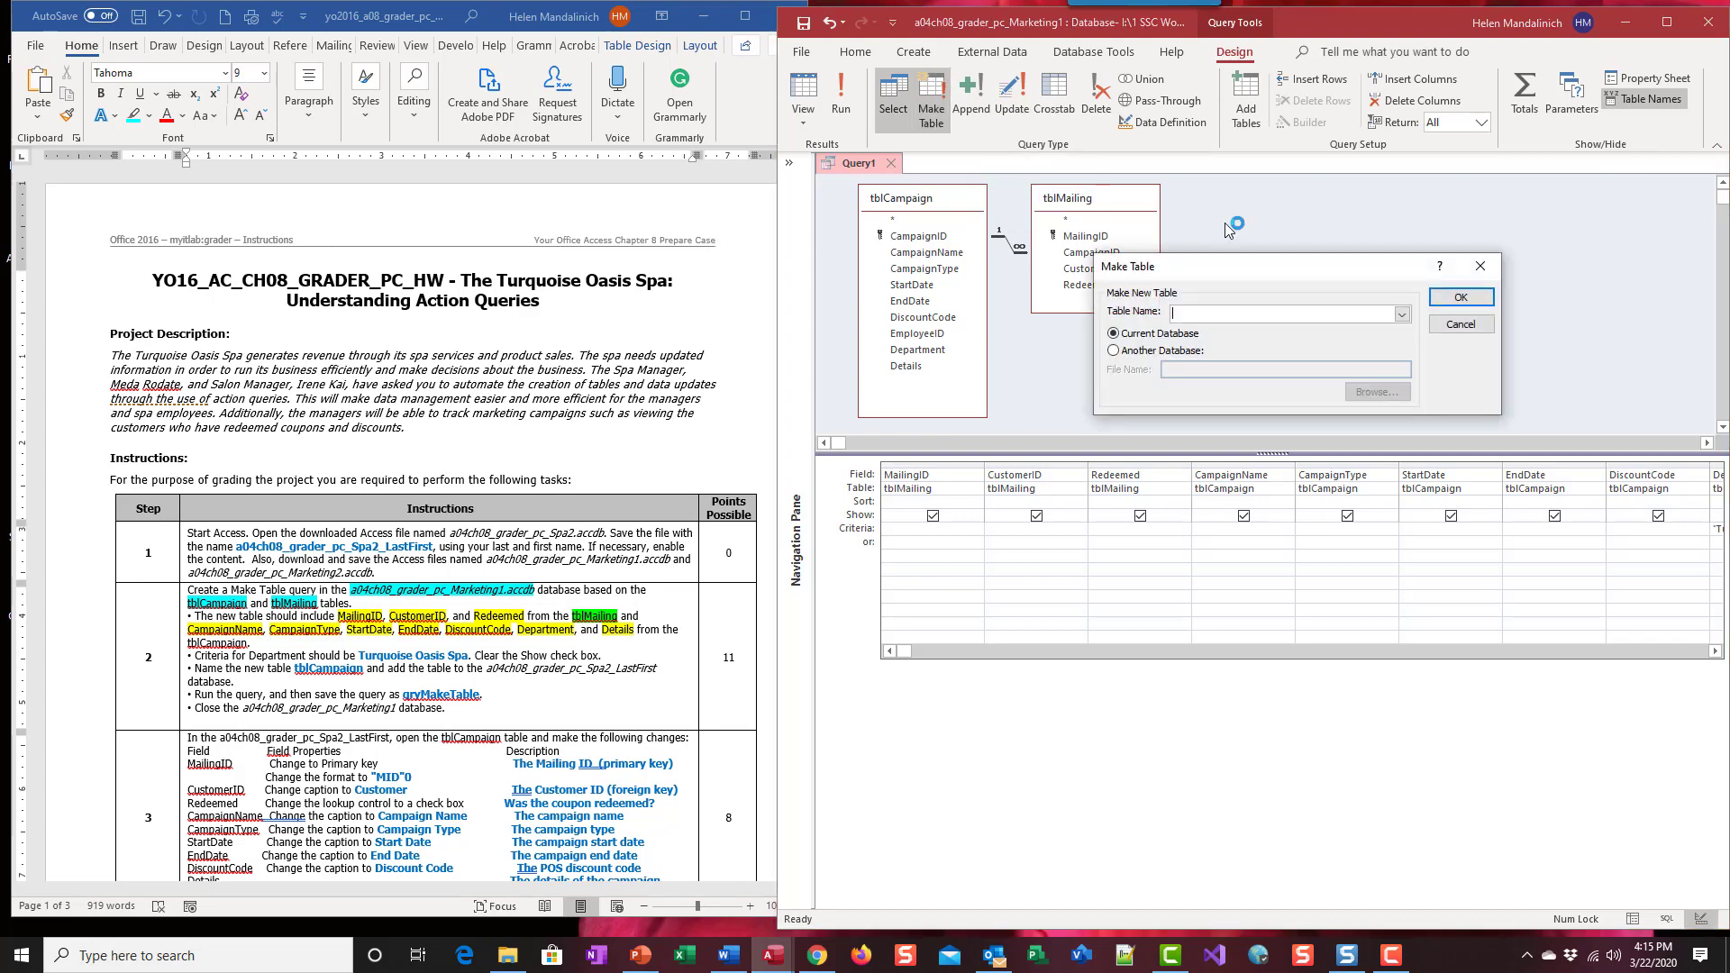
{"action": "left_click_drag", "start_coordinate": [1297, 281], "coordinate": [1233, 277]}
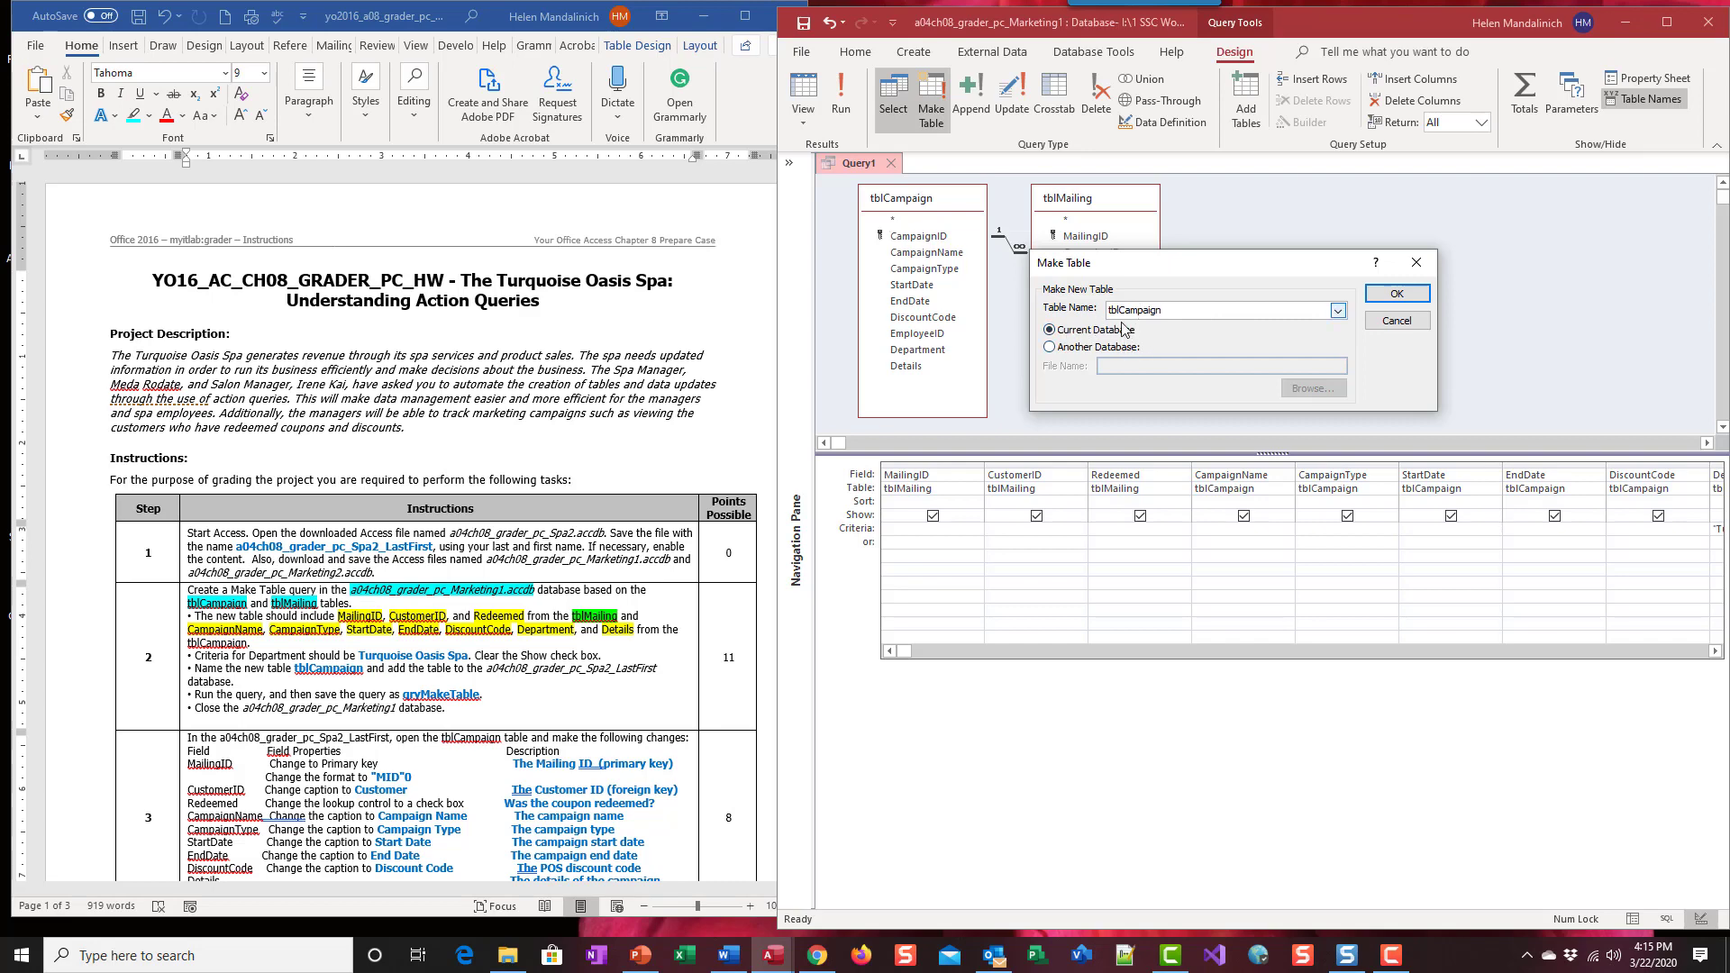
{"action": "left_click", "coordinate": [1050, 347]}
Step: Set _Student_a04ch08_grader_pc_Spa2 from the 2020Spring > AOT236 > Chapter 8 folder as the destination database for tblCampaign
{"action": "left_click", "coordinate": [1309, 390]}
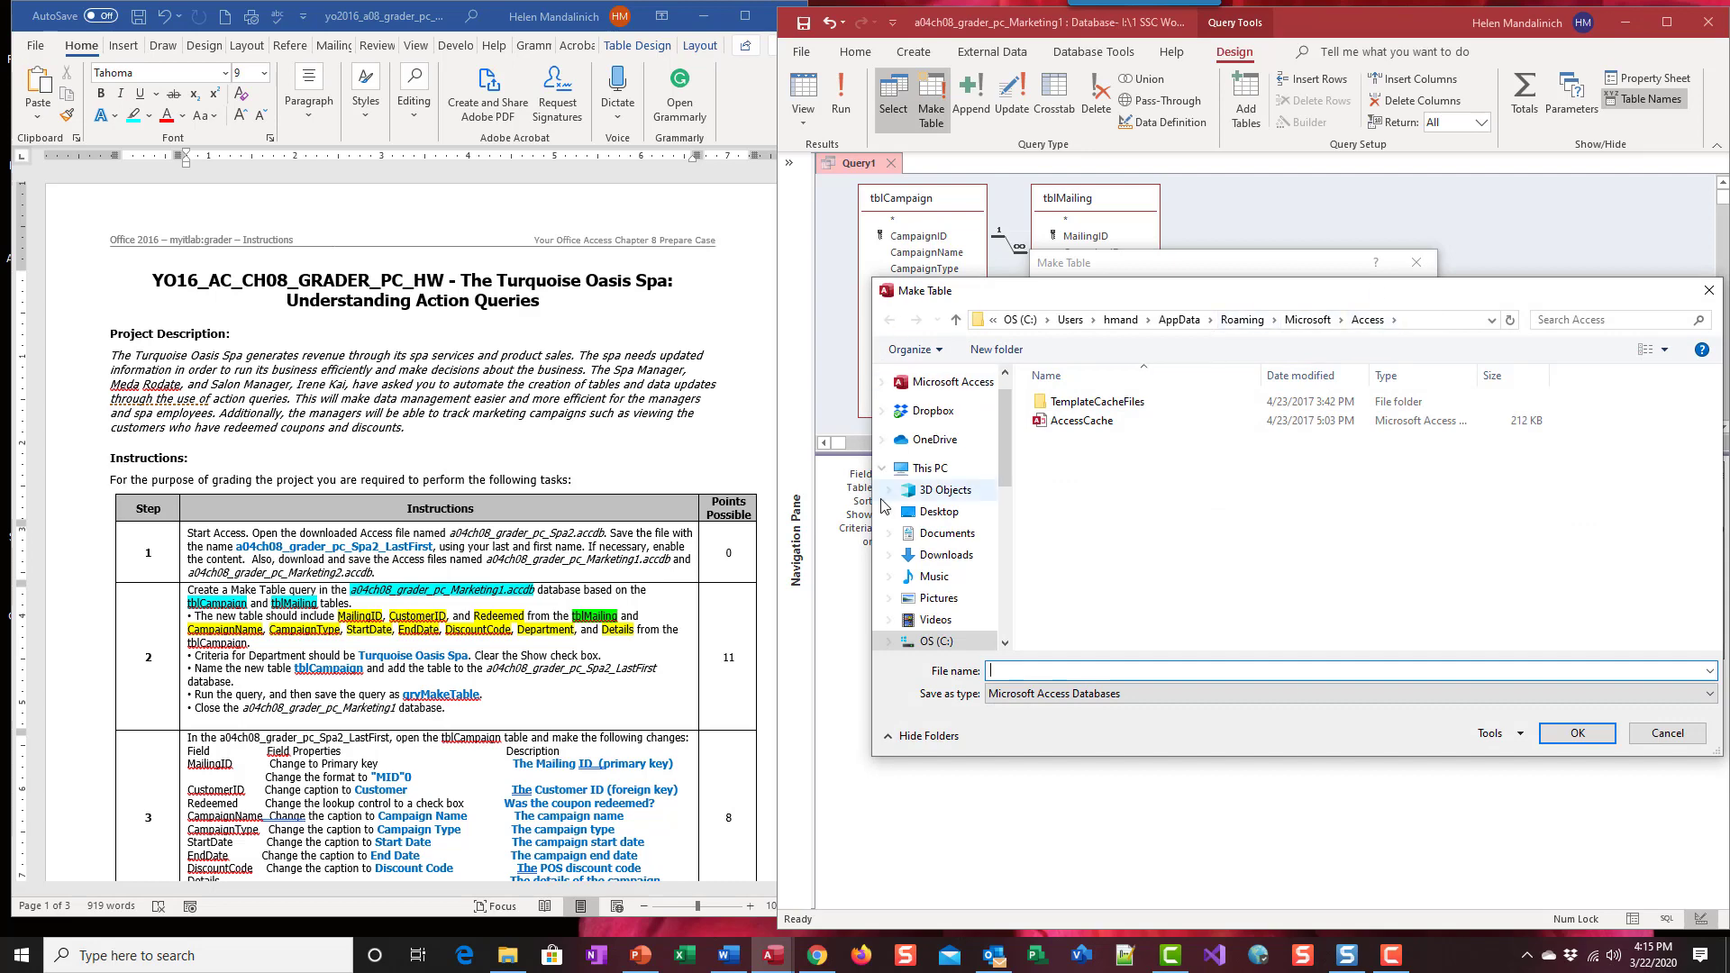
{"action": "left_click_drag", "start_coordinate": [1005, 440], "coordinate": [1008, 547]}
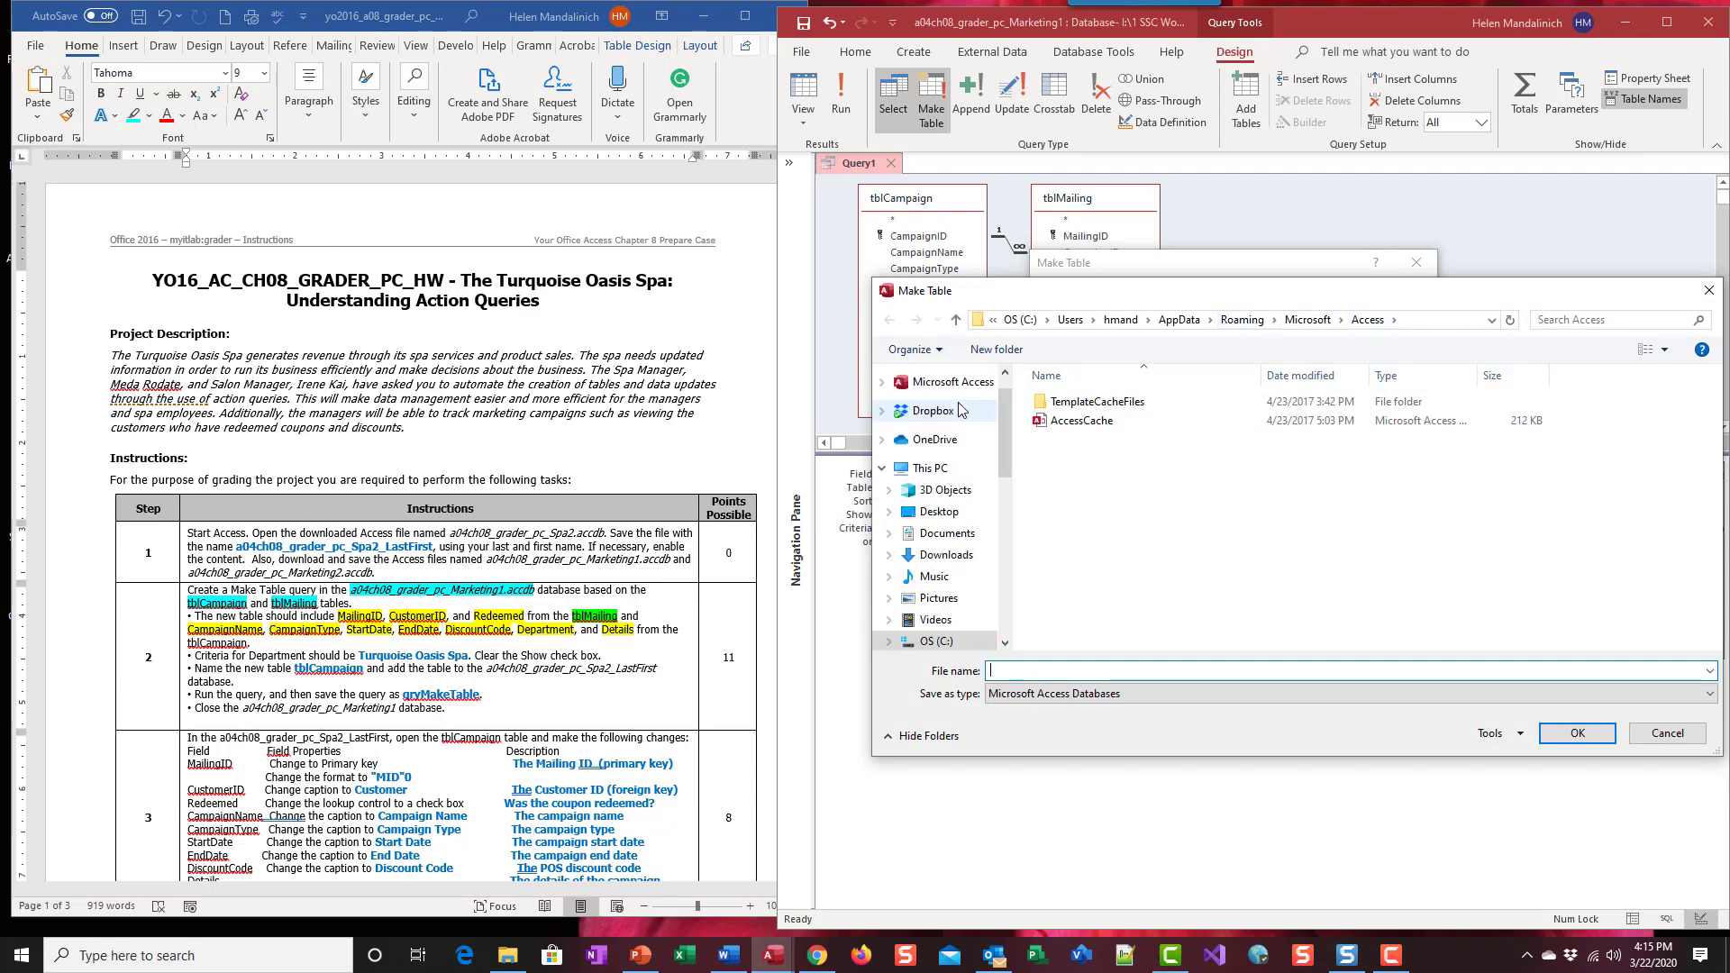
{"action": "left_click_drag", "start_coordinate": [1007, 475], "coordinate": [998, 590]}
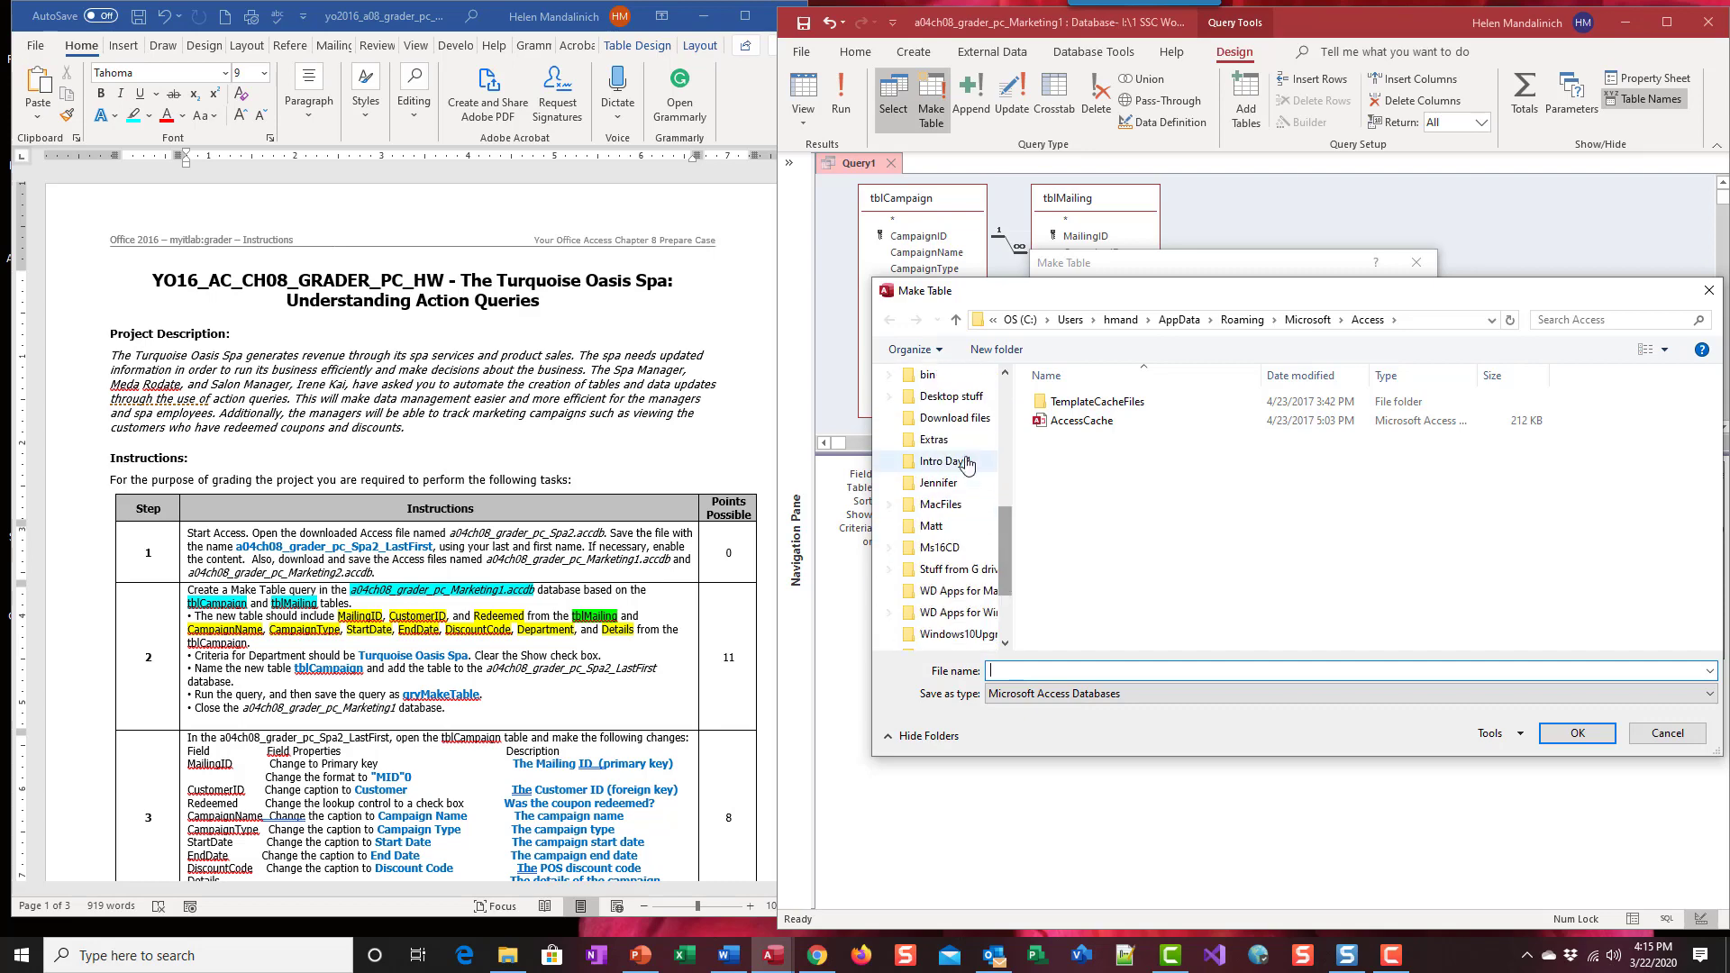
{"action": "left_click_drag", "start_coordinate": [1007, 524], "coordinate": [994, 487]}
{"action": "left_click", "coordinate": [946, 468]}
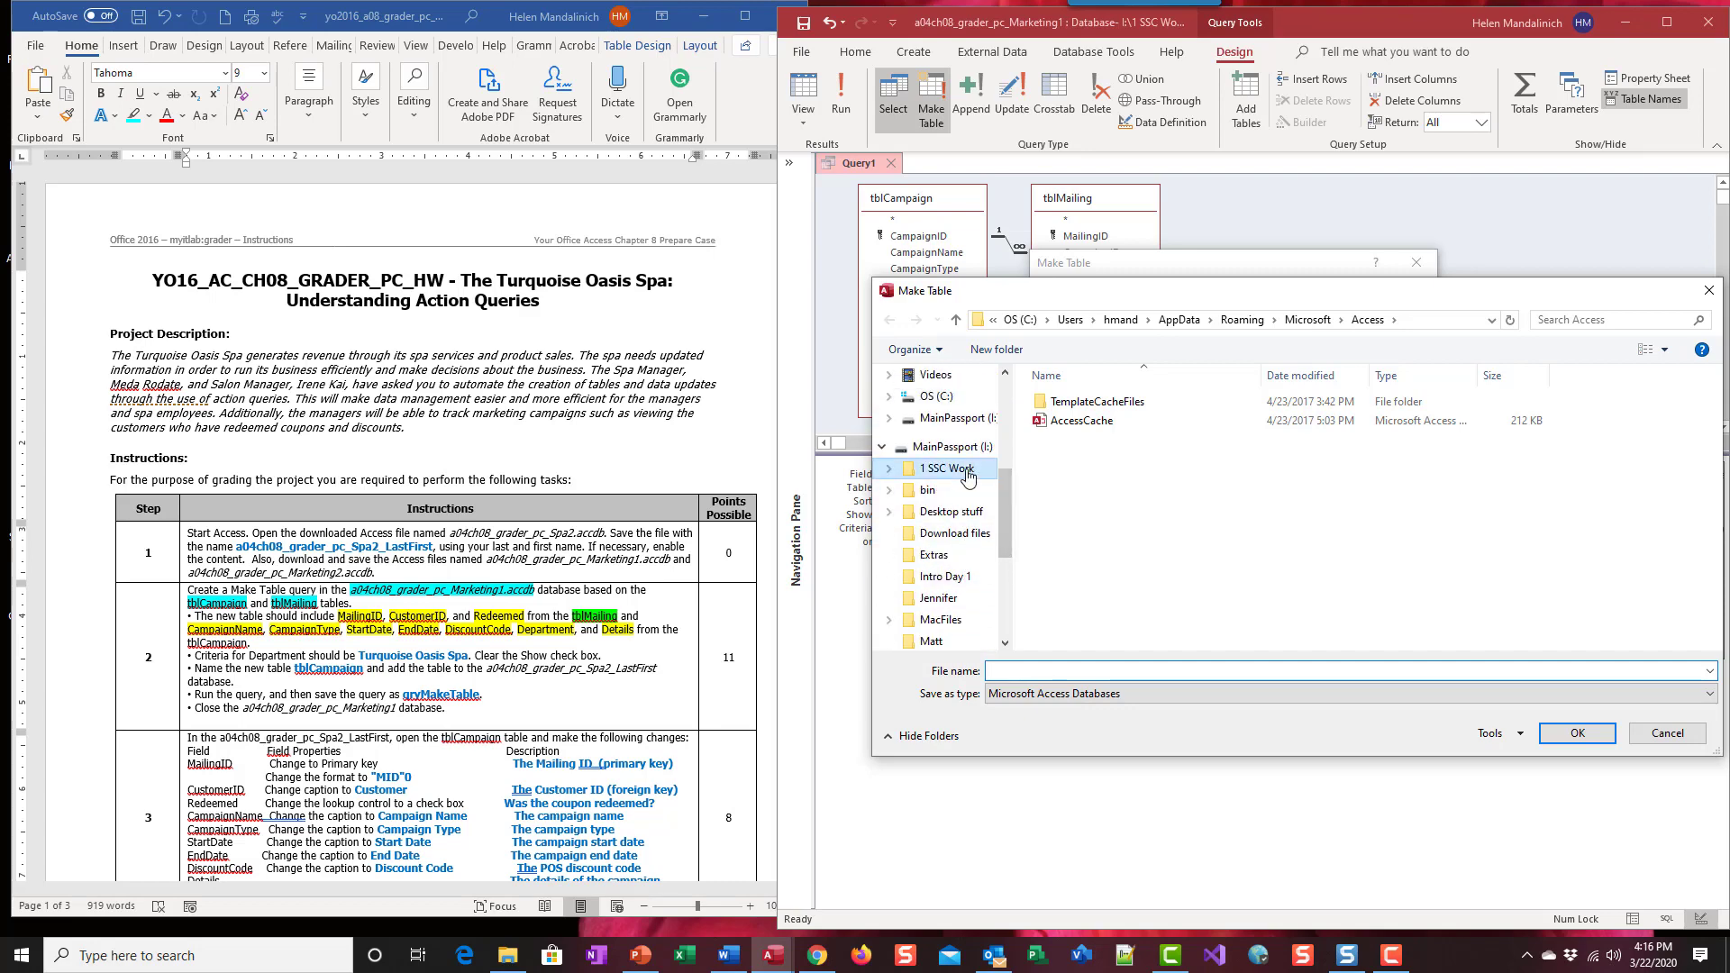
{"action": "double_click", "coordinate": [1108, 558]}
{"action": "left_click", "coordinate": [1119, 480]}
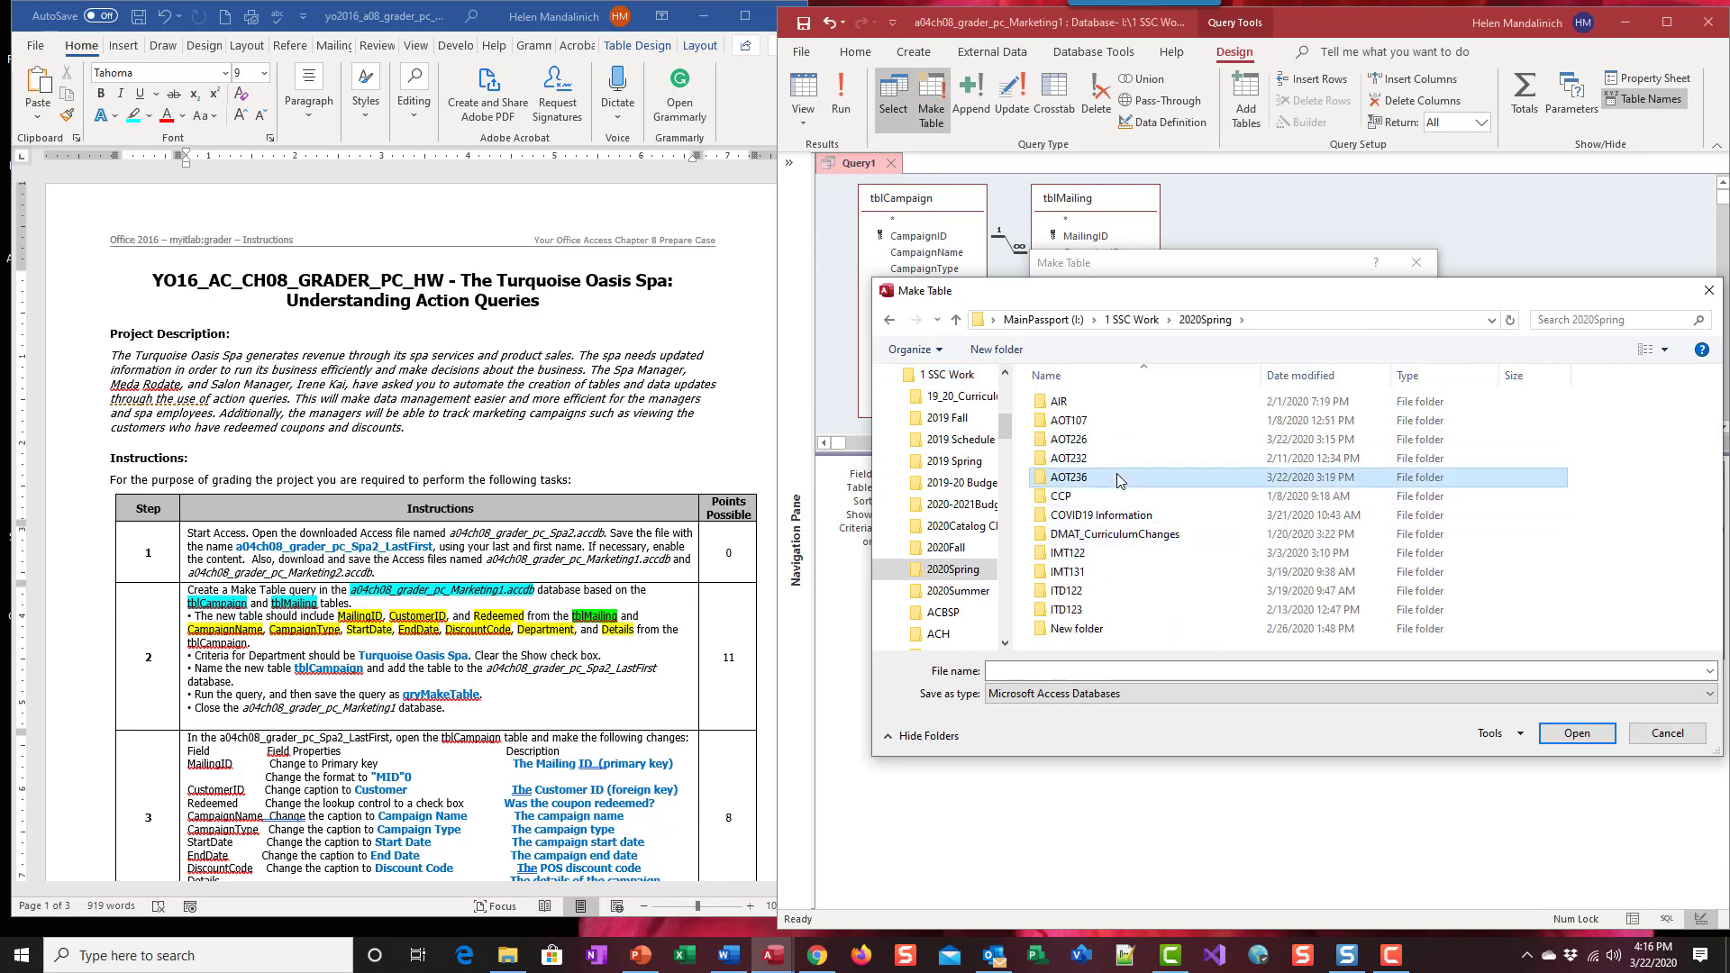
{"action": "double_click", "coordinate": [1119, 480]}
{"action": "double_click", "coordinate": [1108, 515]}
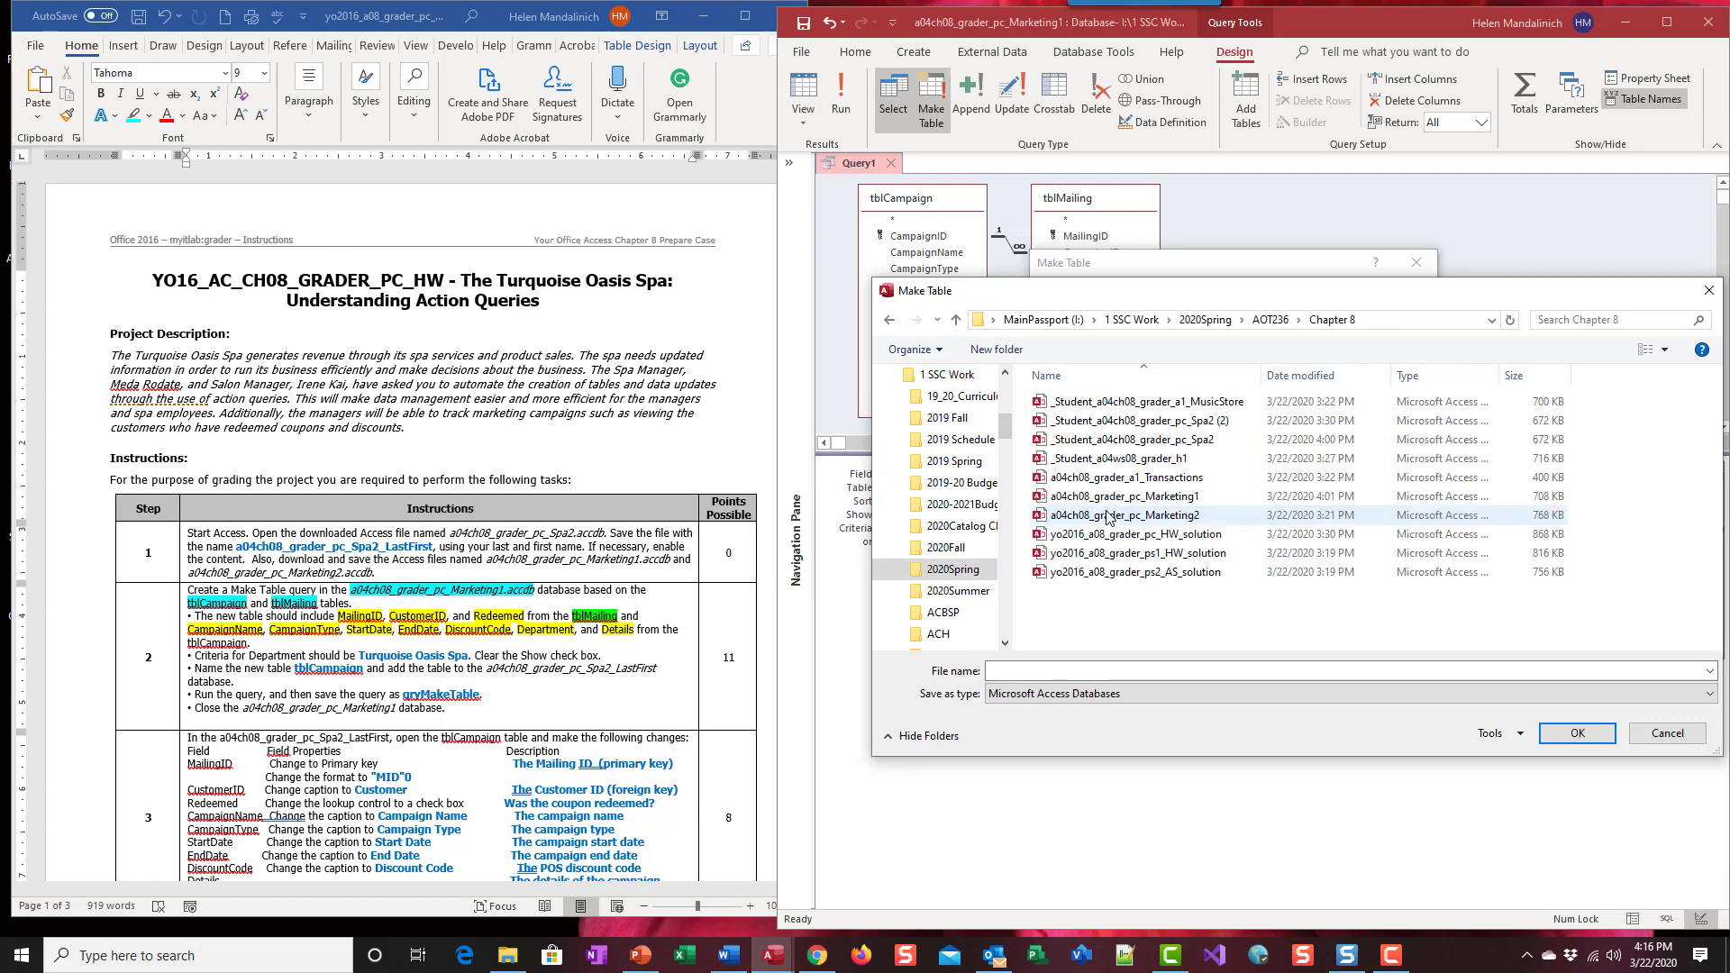
{"action": "left_click_drag", "start_coordinate": [1263, 370], "coordinate": [1301, 370]}
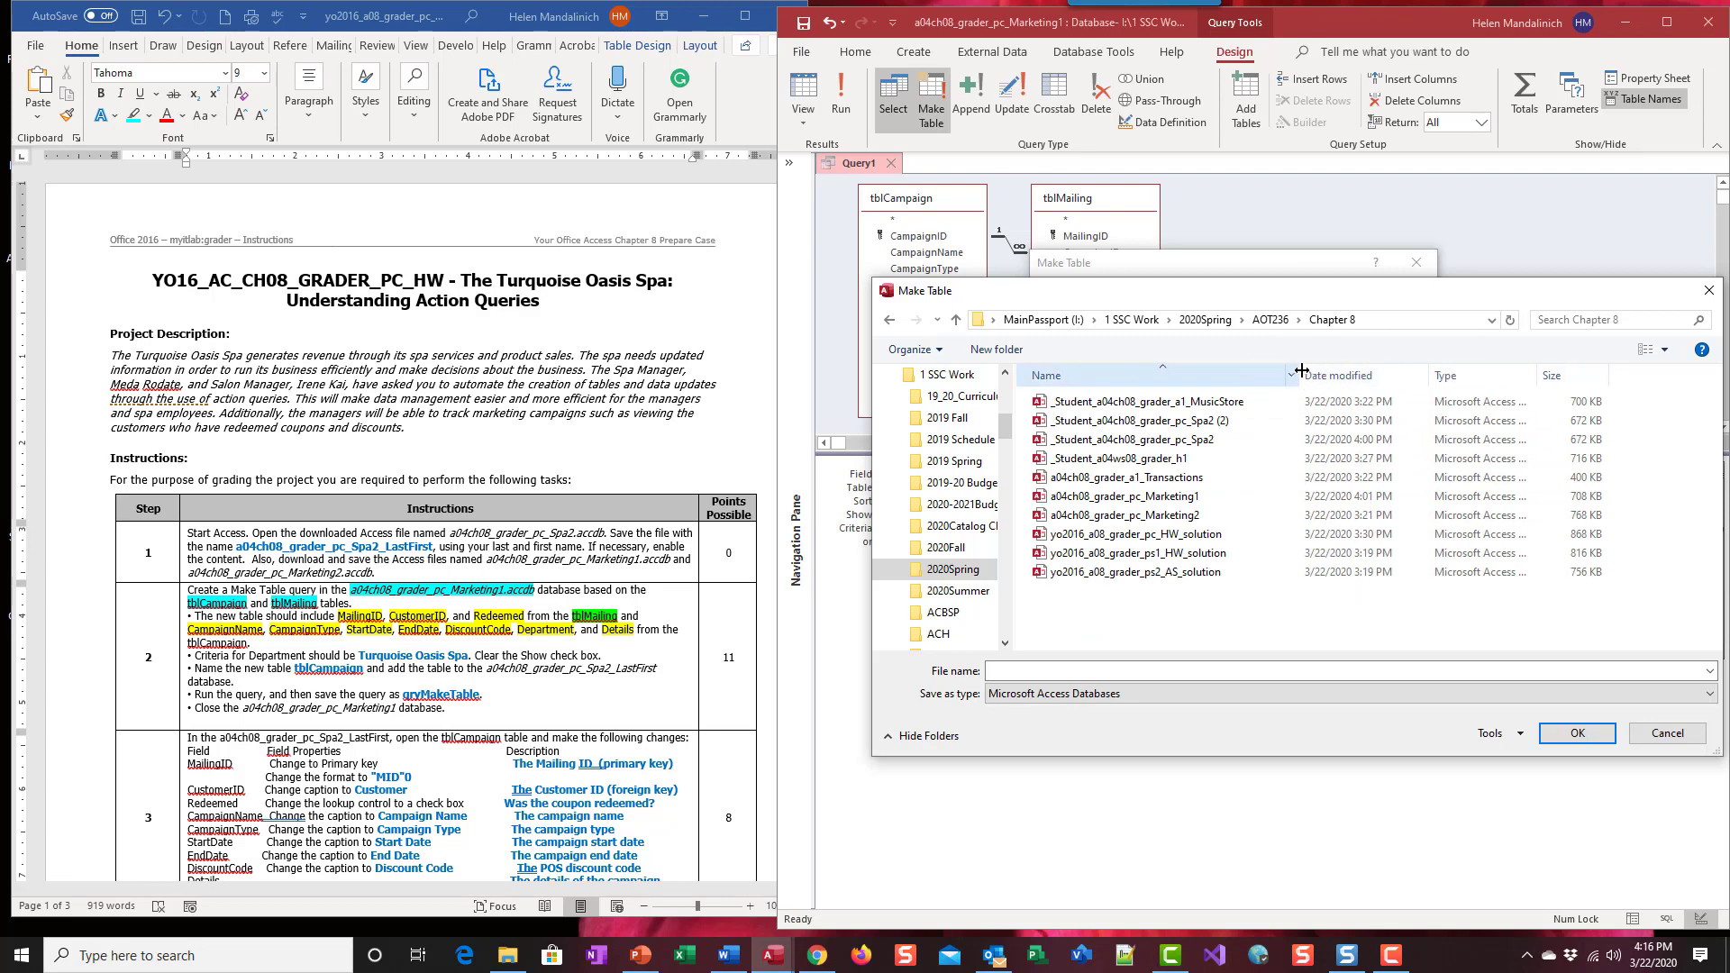
{"action": "double_click", "coordinate": [1204, 440]}
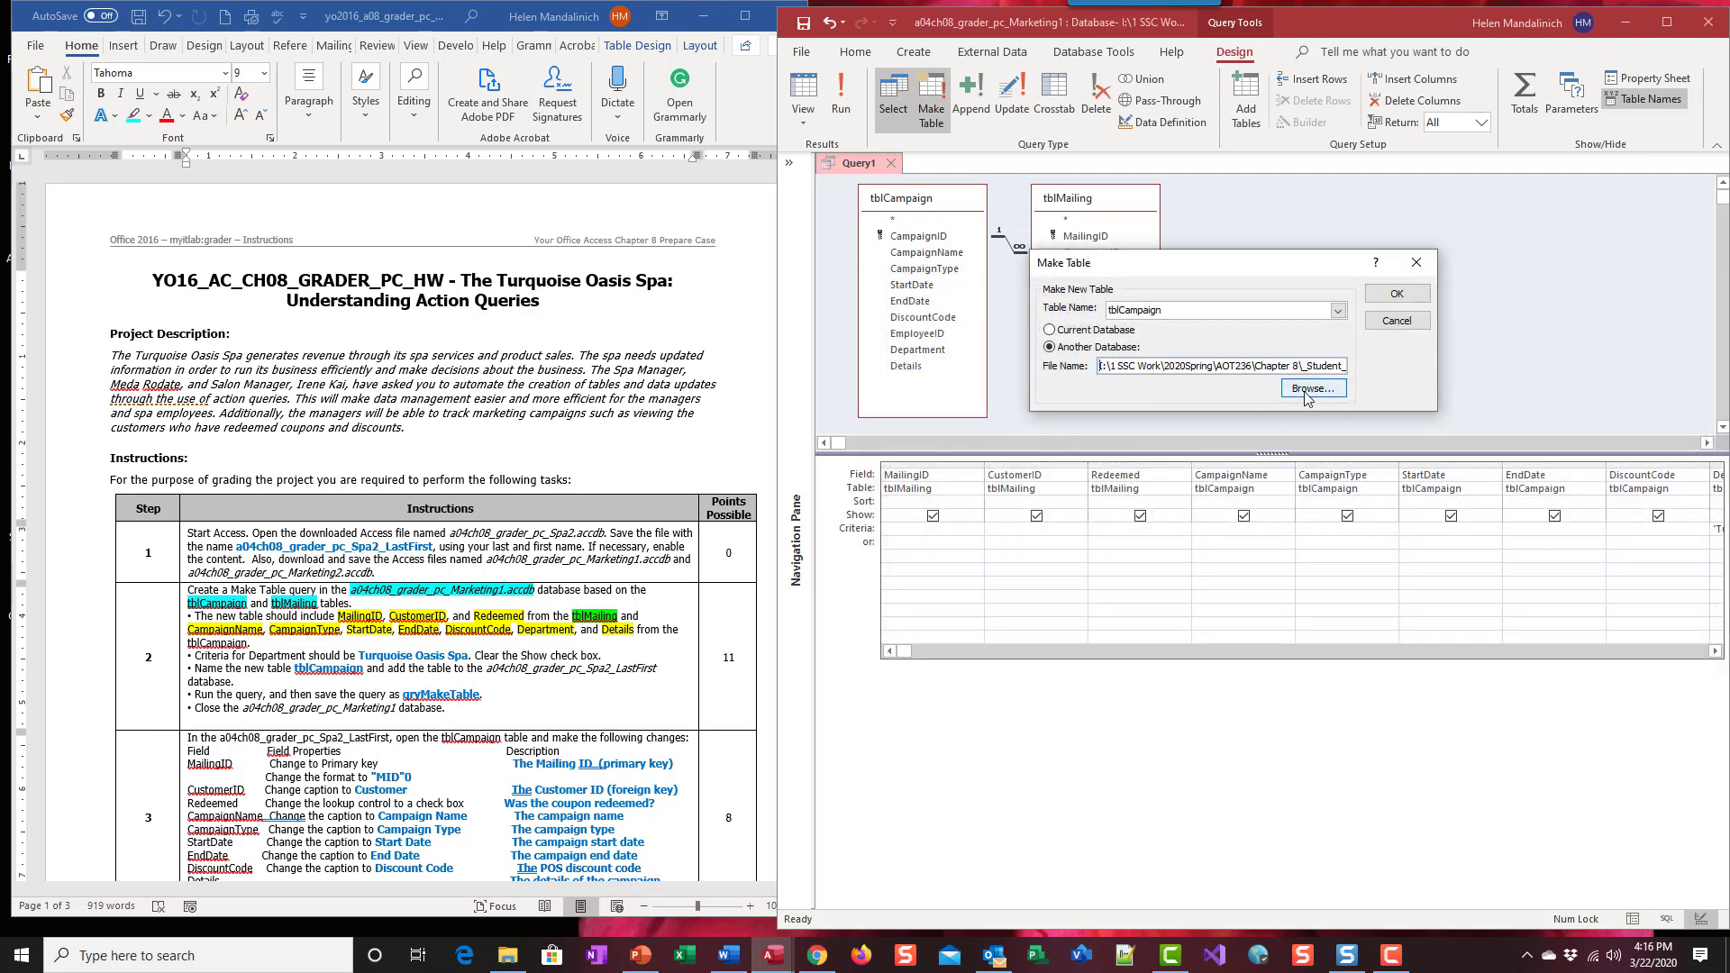
{"action": "left_click", "coordinate": [1399, 297]}
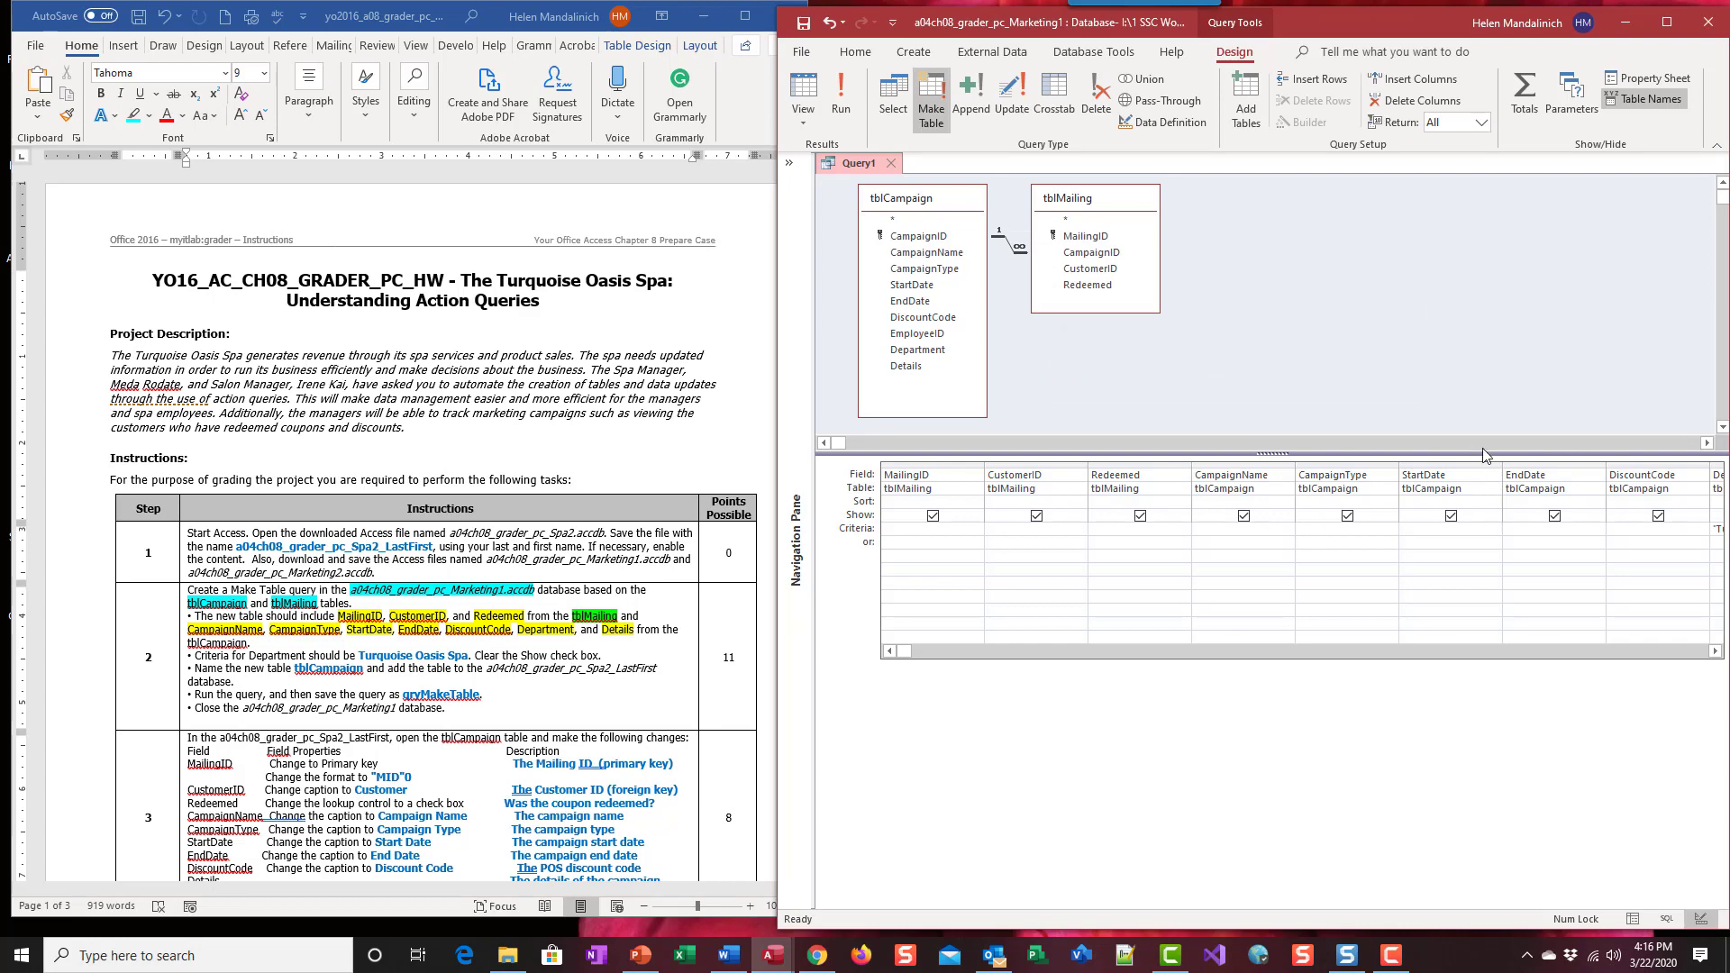
Step: Run the Make Table query, accept creating the new table, and save the query as qryMakeTable
{"action": "left_click", "coordinate": [835, 90]}
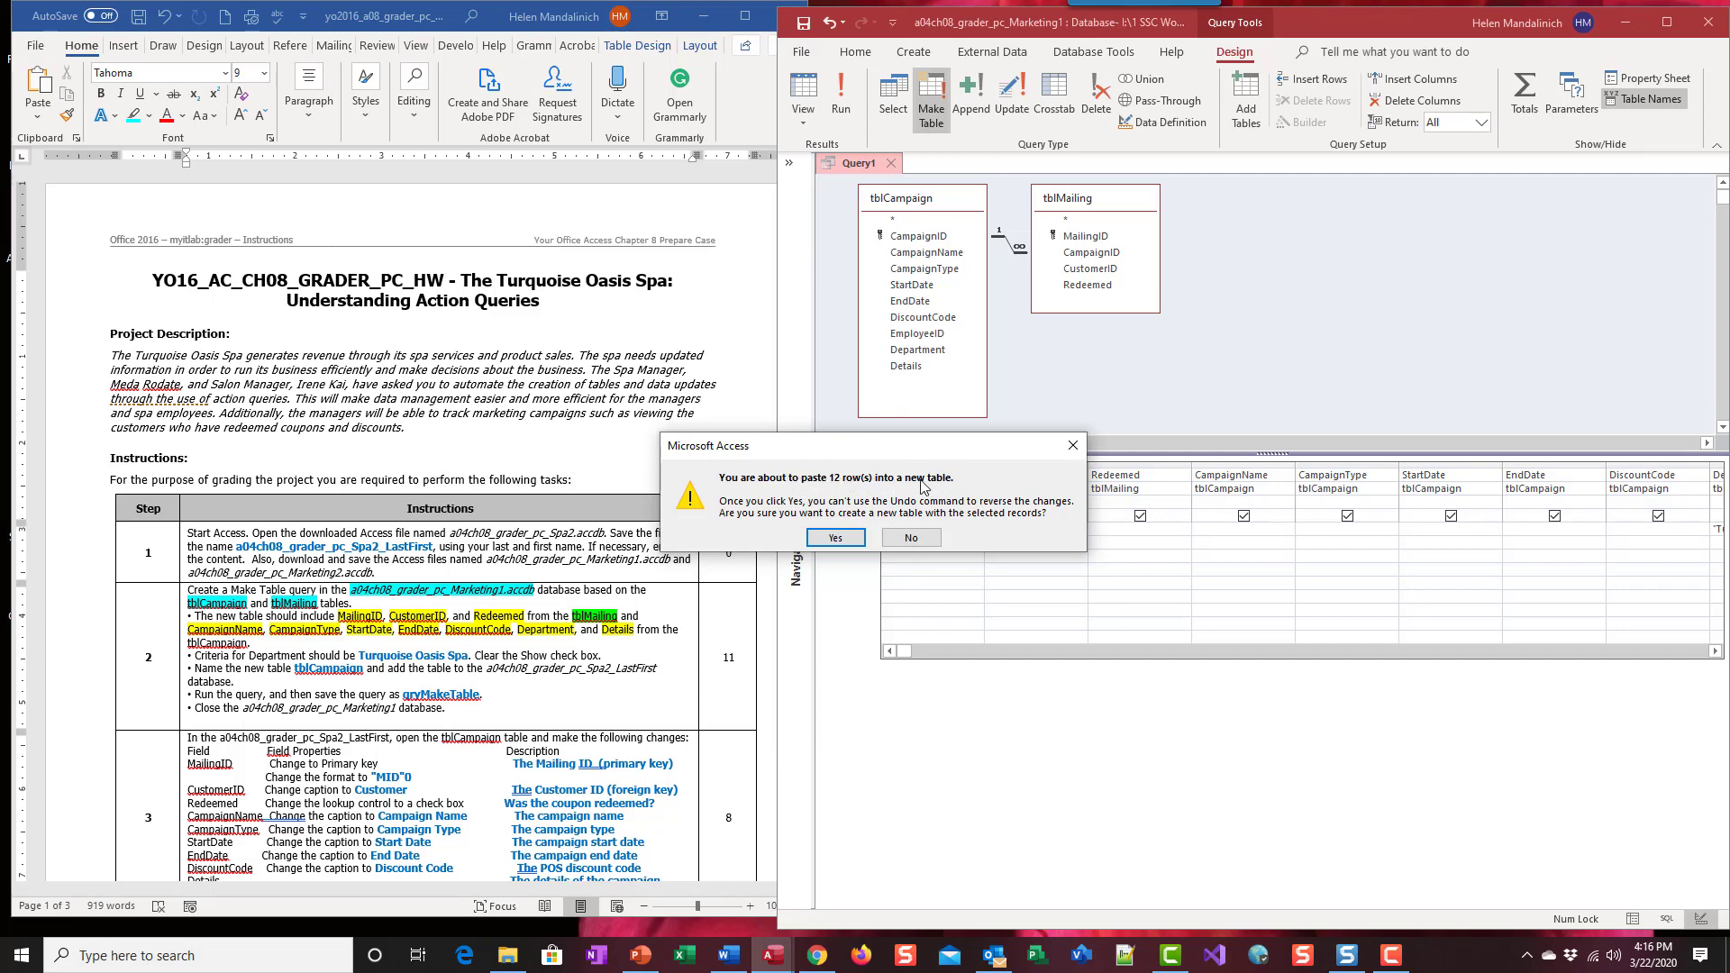
{"action": "left_click", "coordinate": [835, 539]}
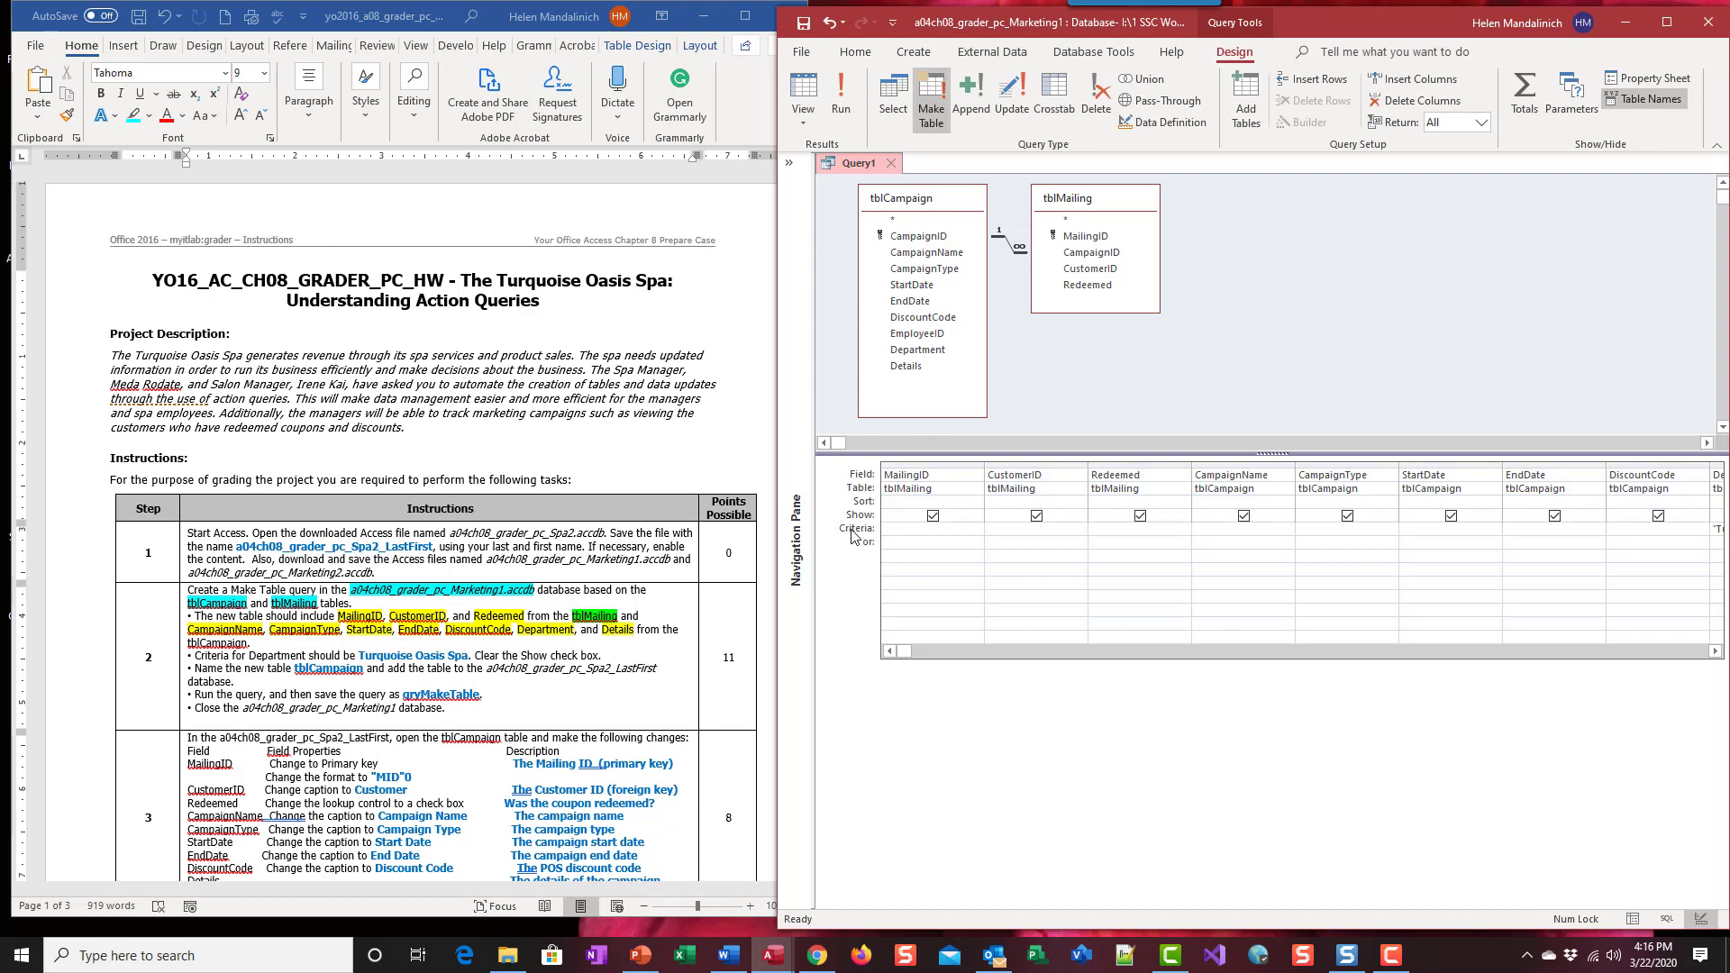
{"action": "left_click", "coordinate": [804, 24]}
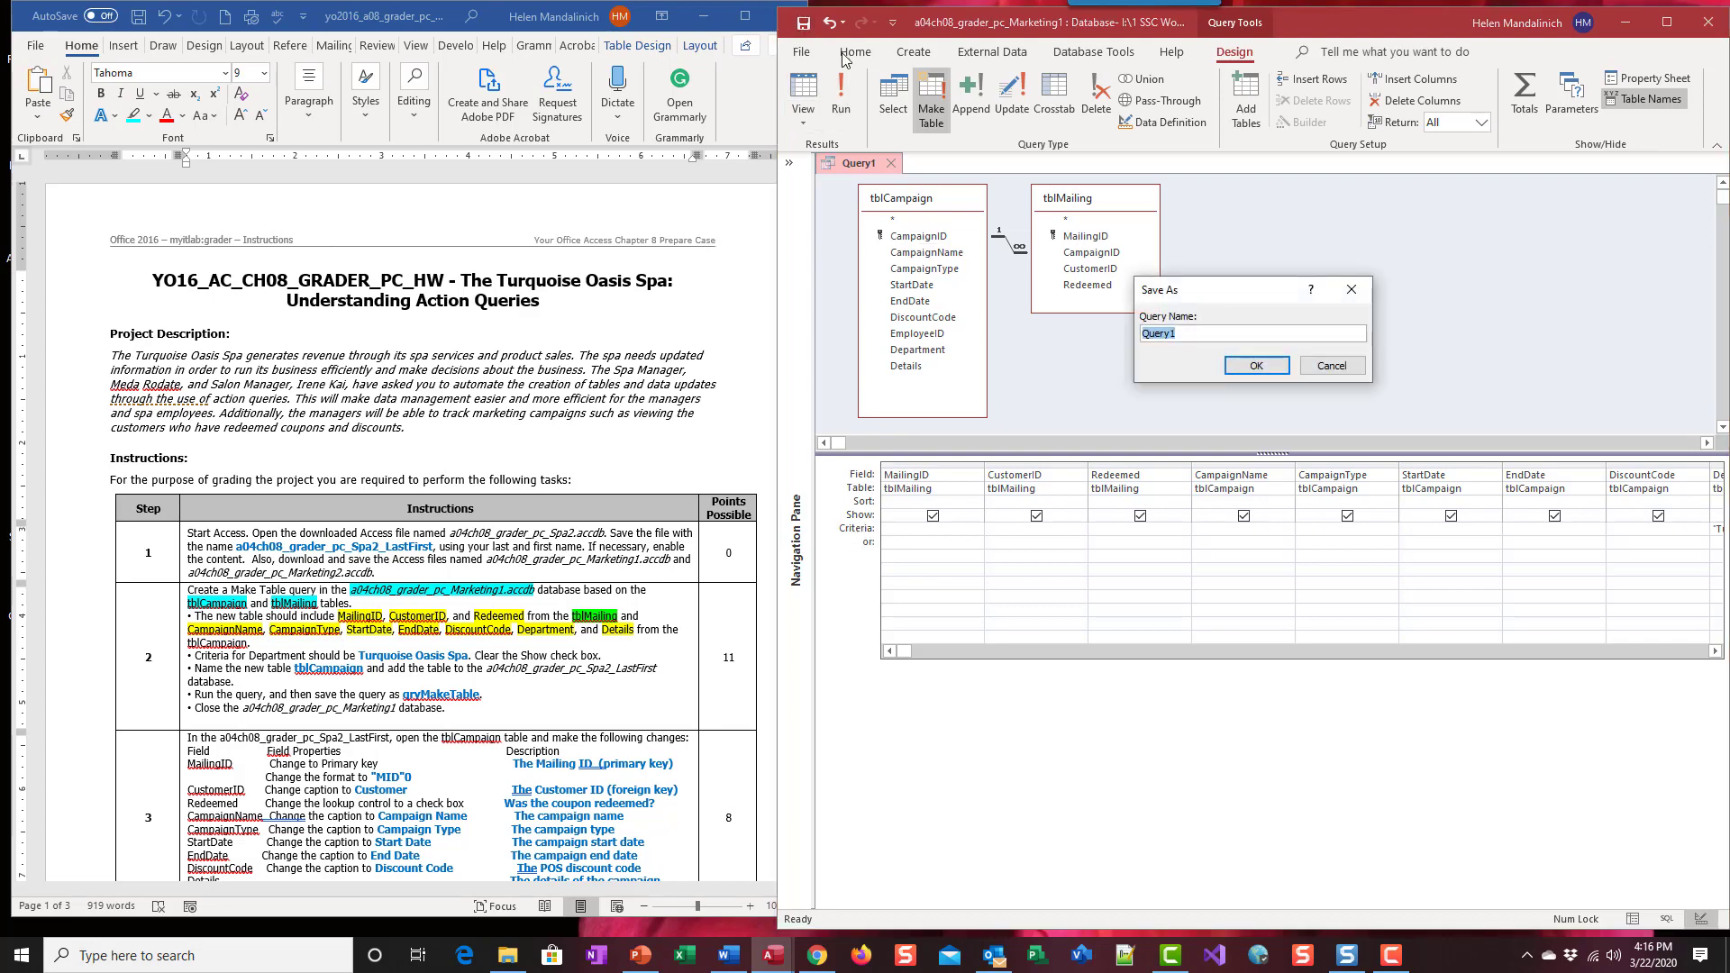
{"action": "type", "text": "qryMakeTable"}
{"action": "key", "text": "Return"}
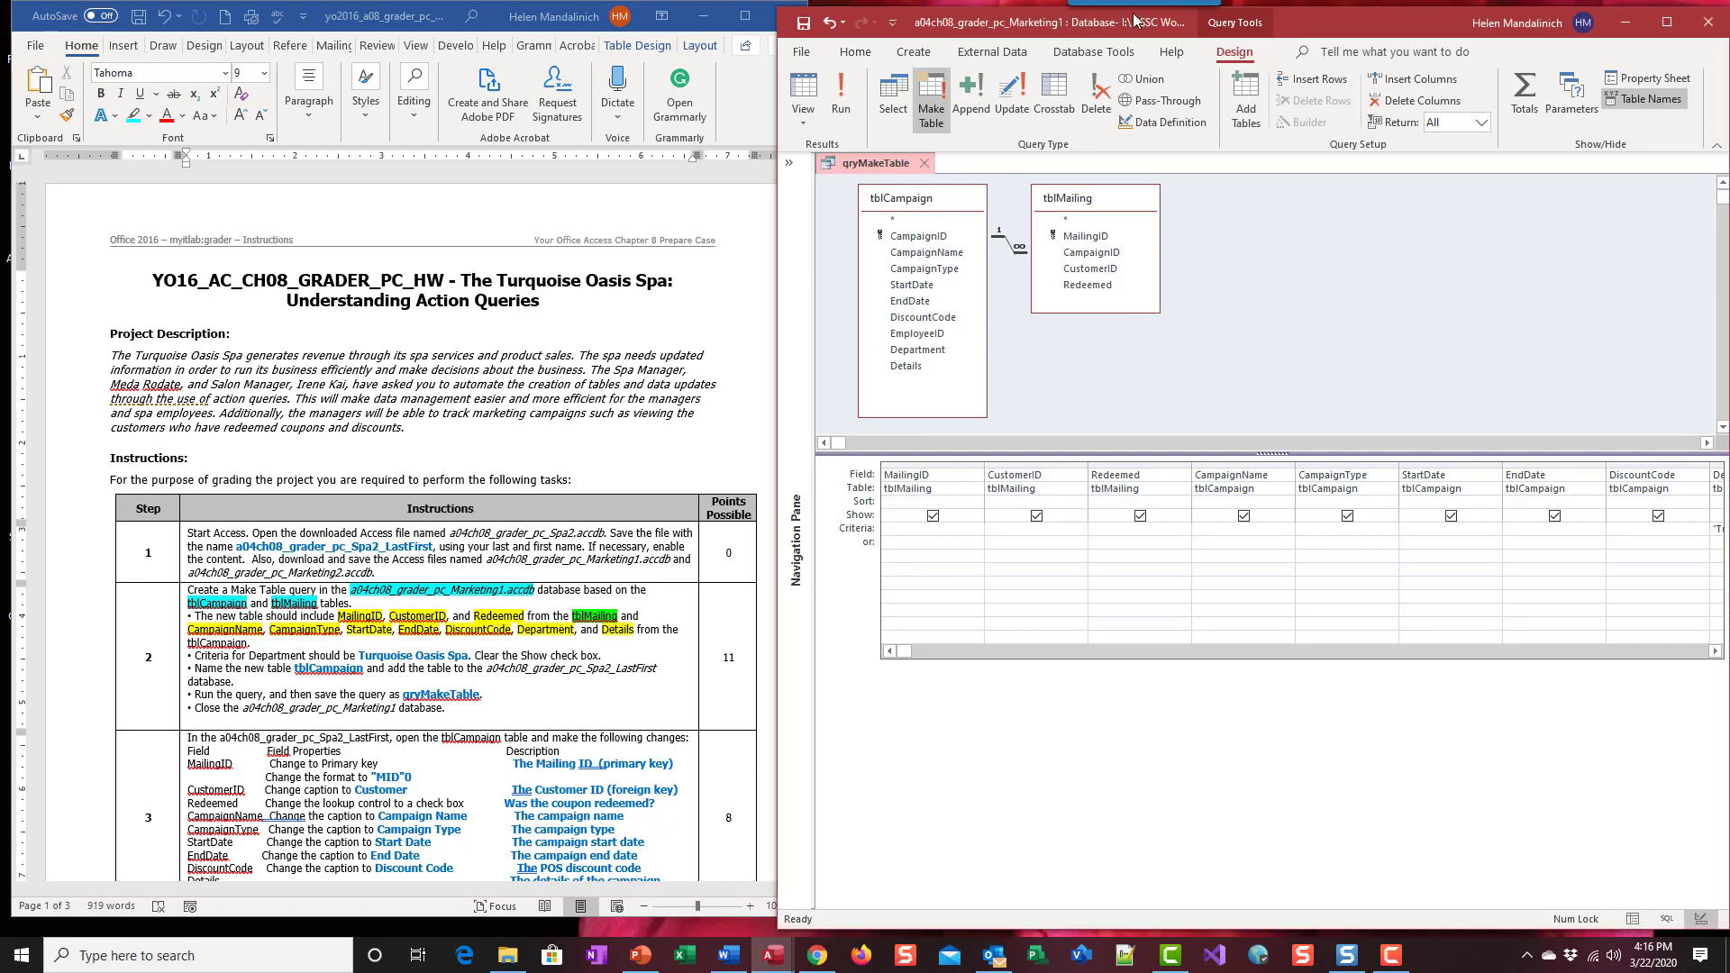
Step: Open the _Student_a04ch08_grader_pc_Spa2 database from the Chapter 8 folder in place of the Marketing1 database
{"action": "mouse_move", "coordinate": [1342, 23]}
{"action": "left_mouse_down"}
{"action": "mouse_move", "coordinate": [1346, 148]}
{"action": "mouse_move", "coordinate": [1377, 19]}
{"action": "mouse_move", "coordinate": [1362, 19]}
{"action": "left_mouse_up"}
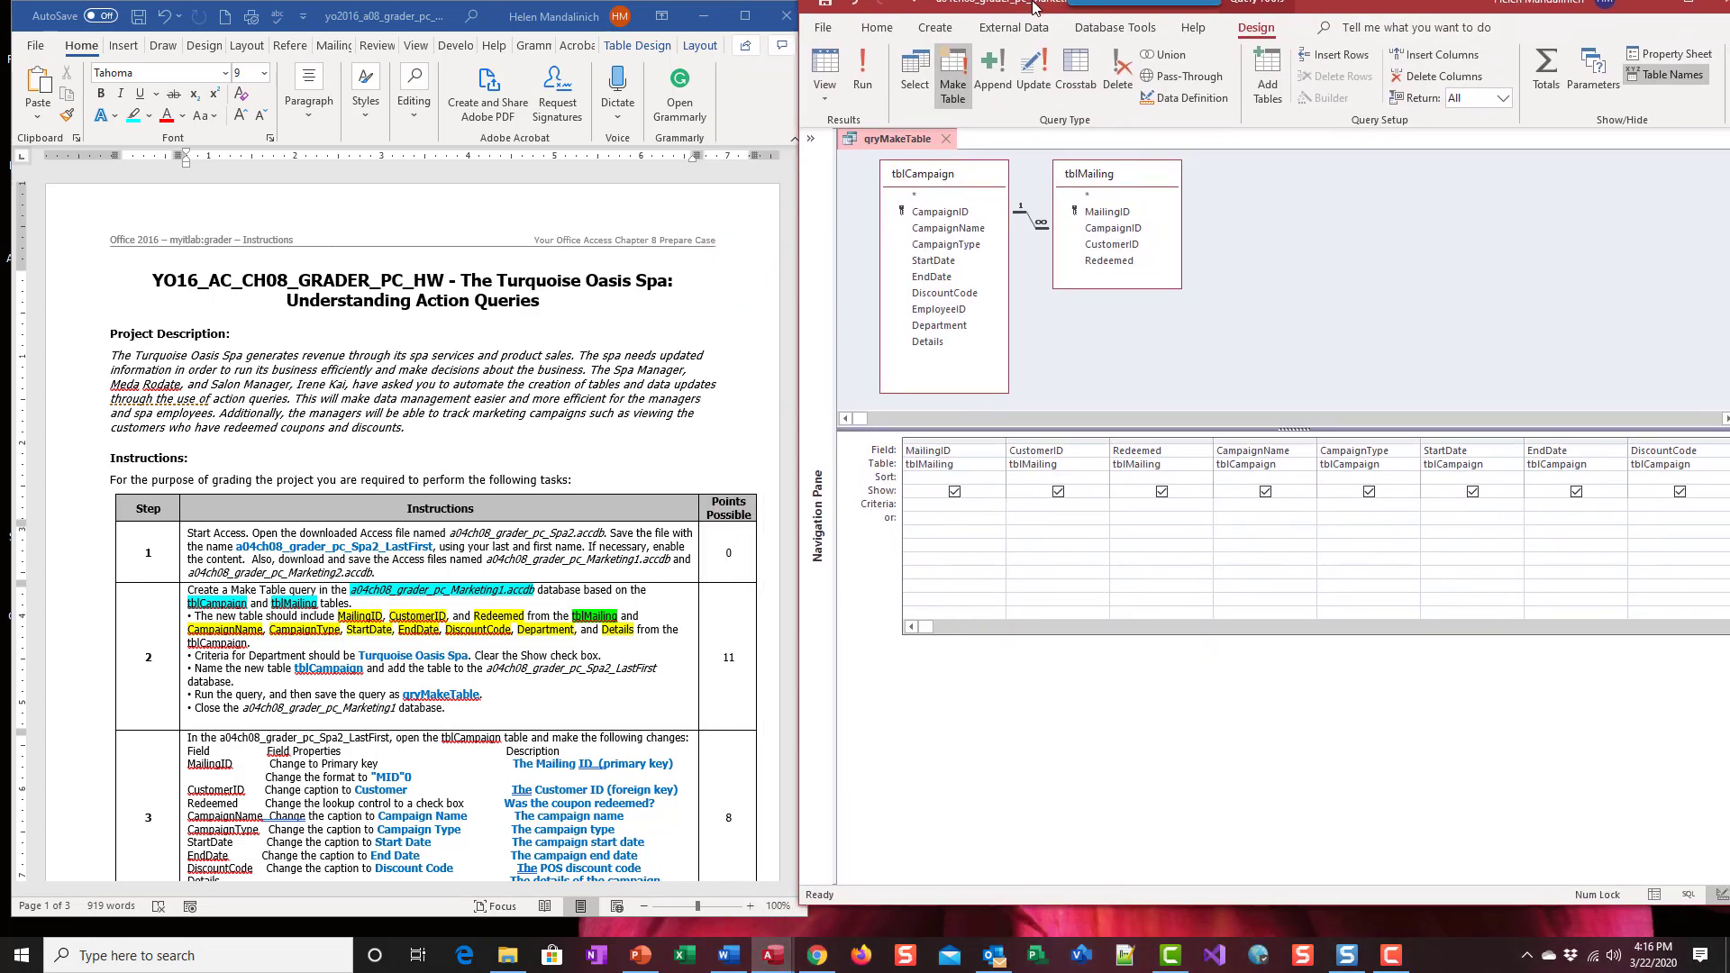
{"action": "left_click", "coordinate": [823, 27]}
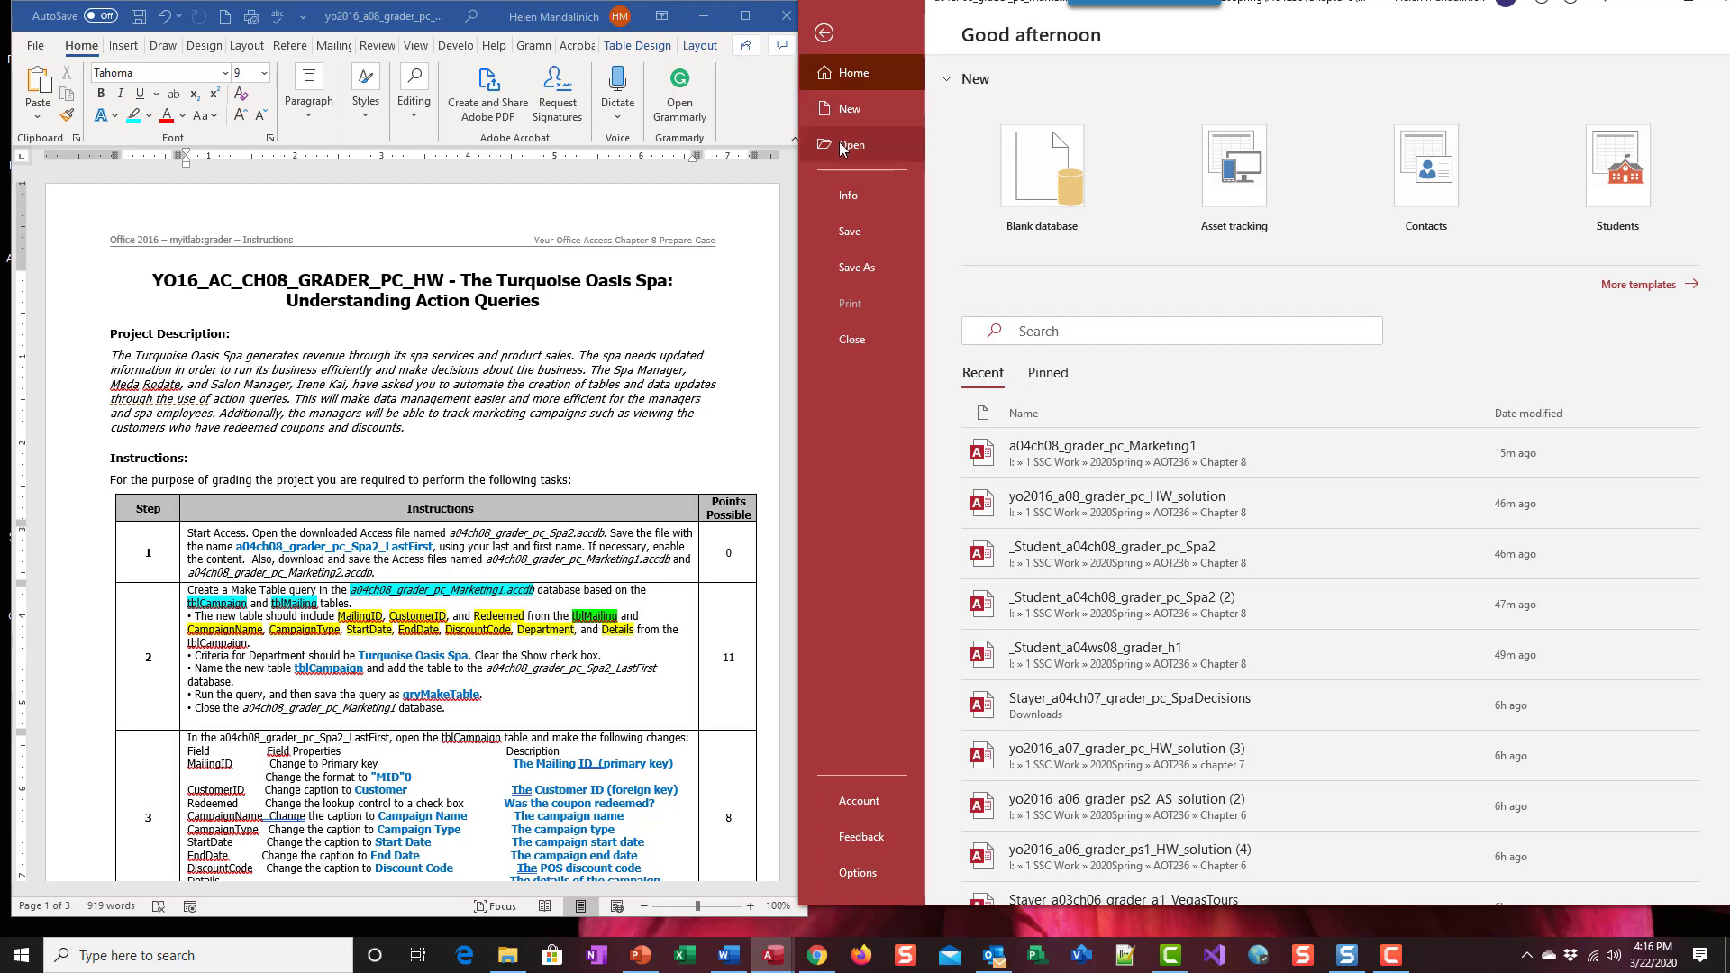
{"action": "left_click", "coordinate": [840, 142]}
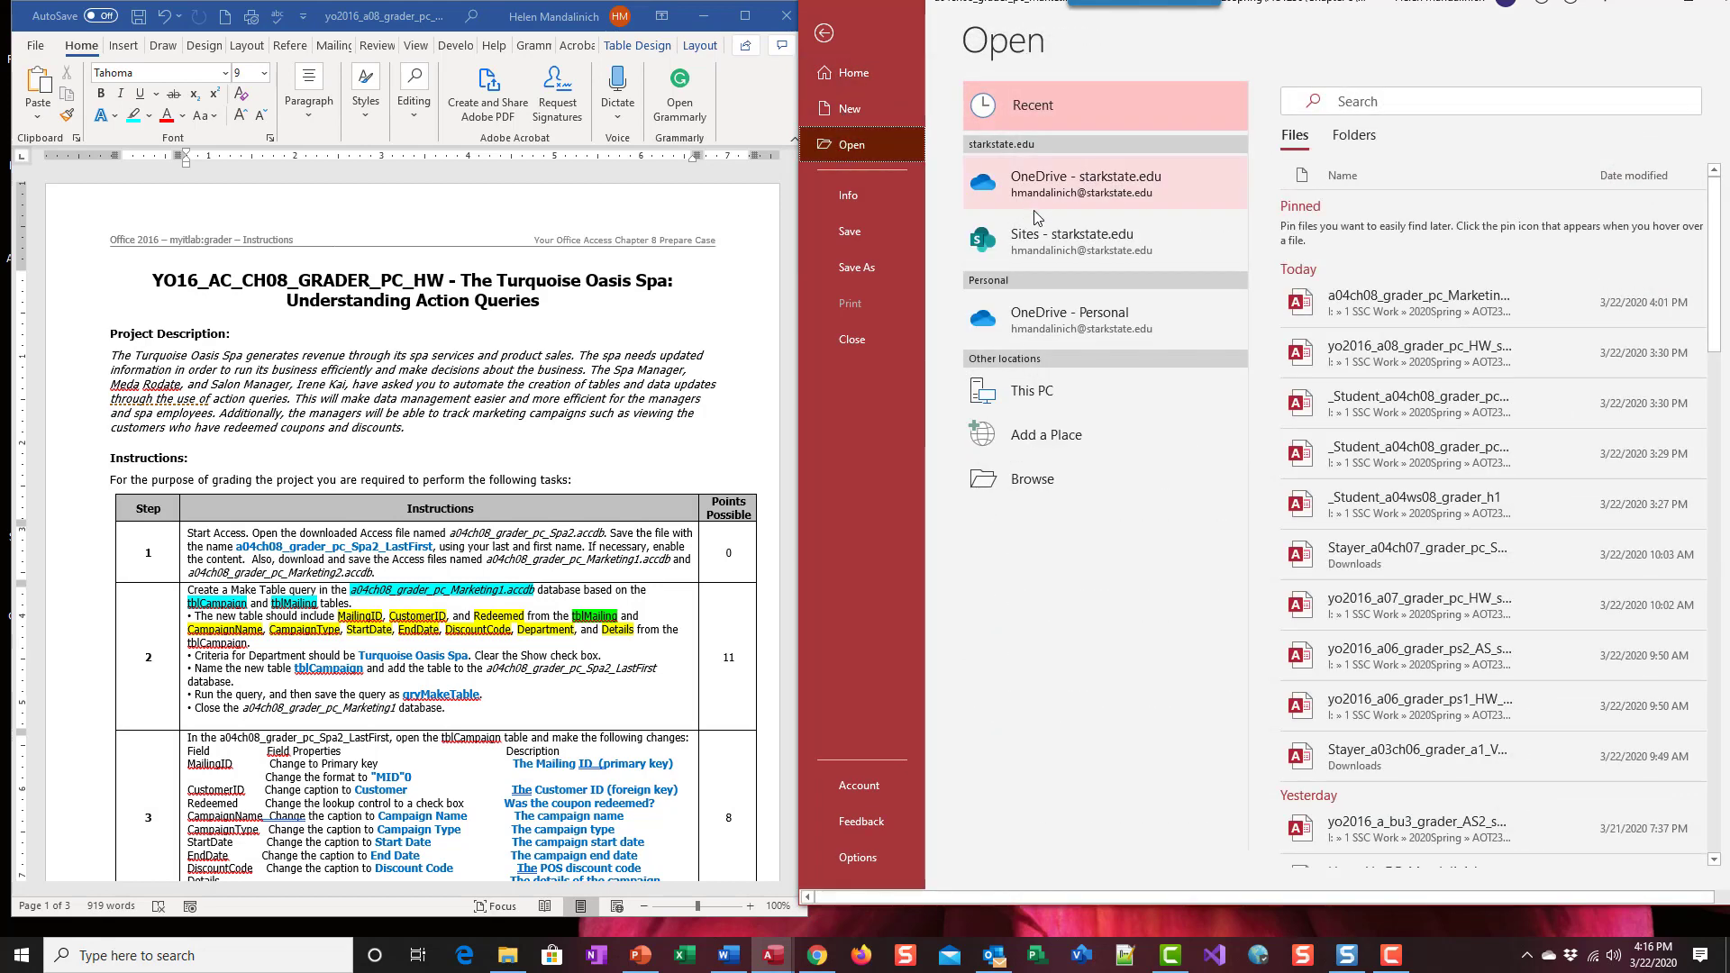
{"action": "left_click", "coordinate": [1091, 497]}
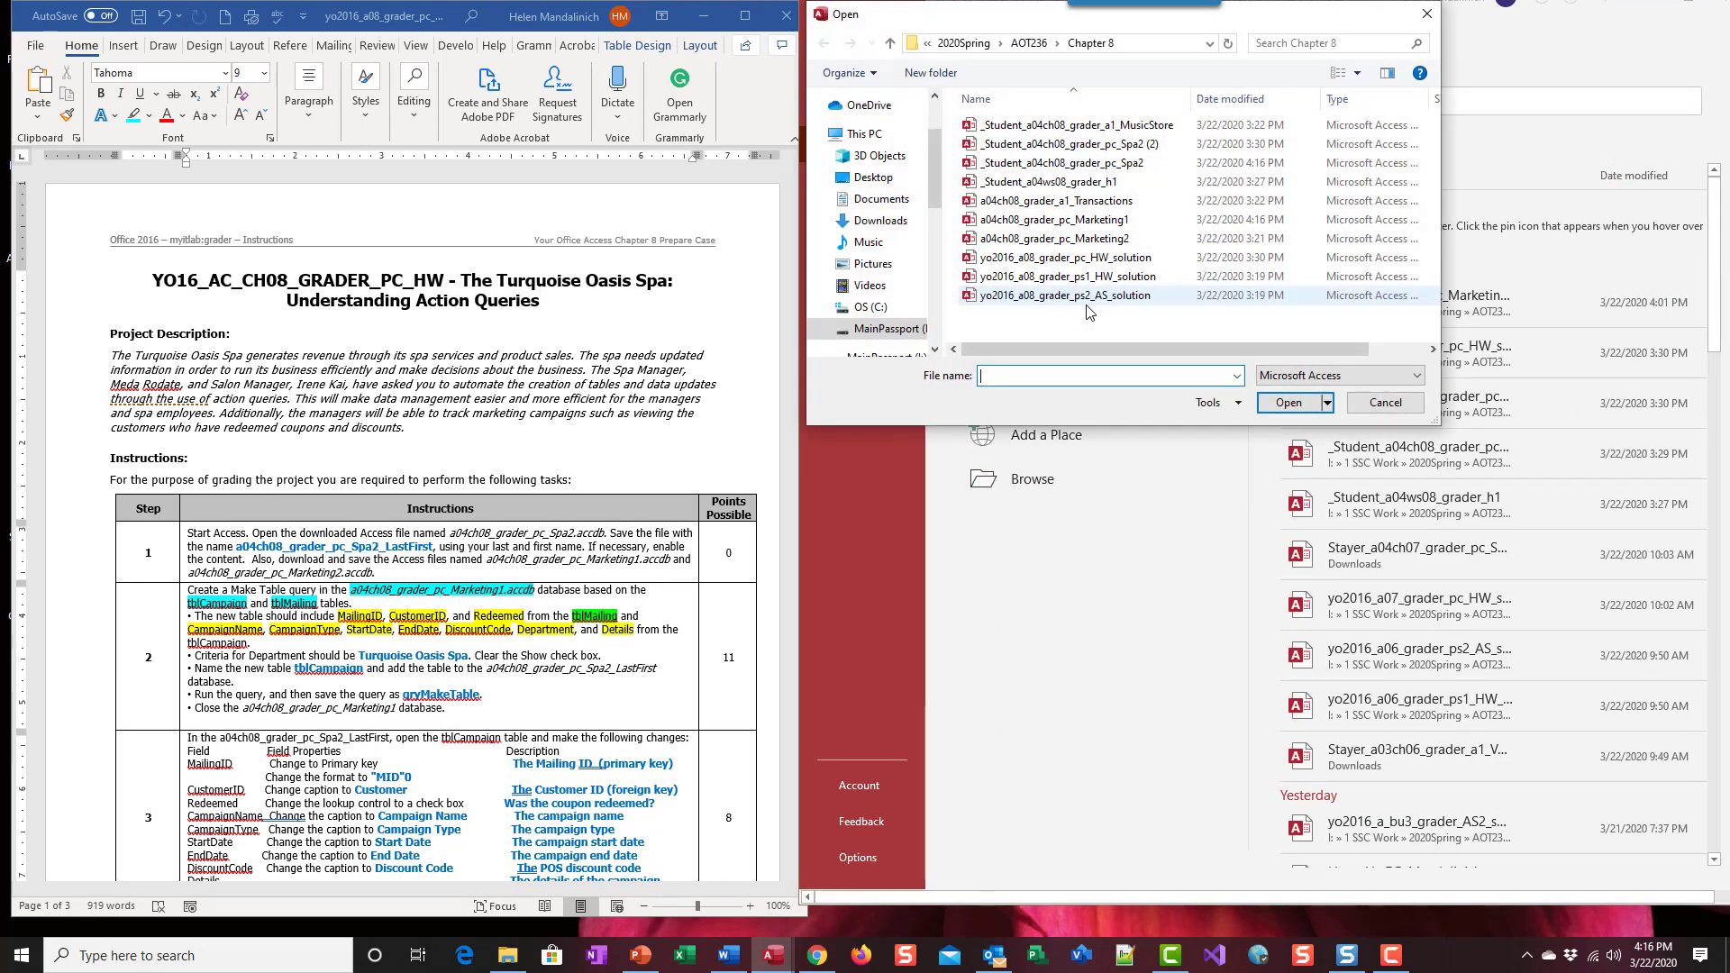
{"action": "double_click", "coordinate": [1072, 162]}
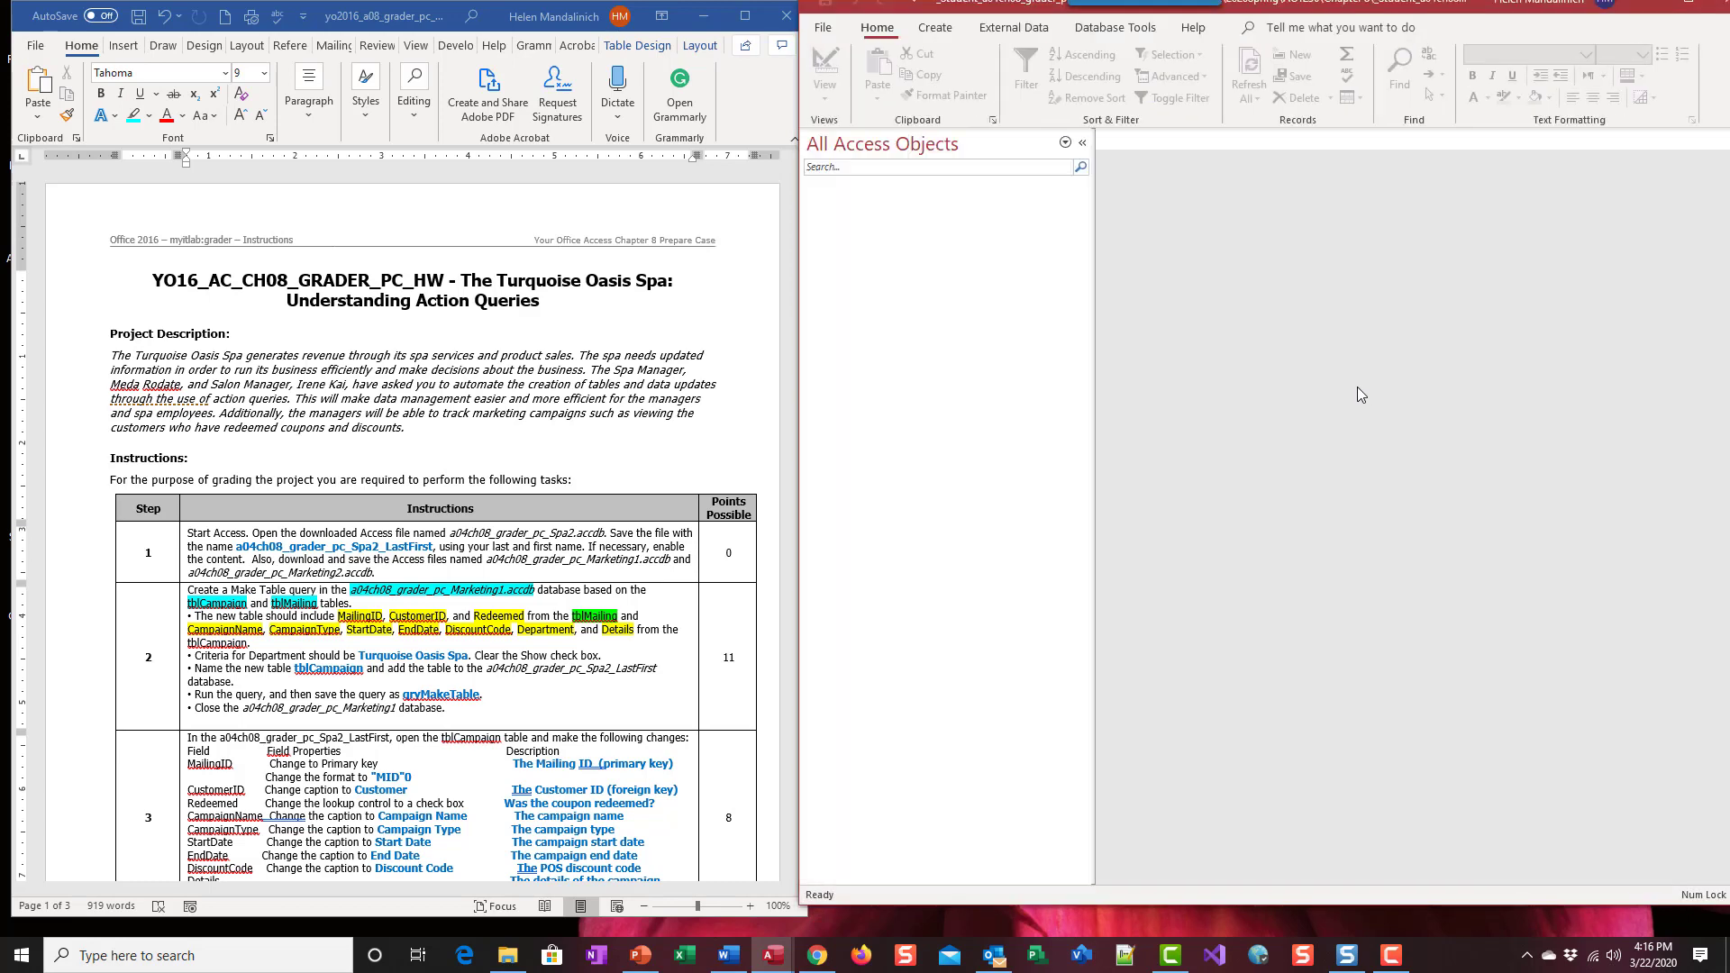
Step: Open the tblCampaign table, collapse the Navigation Pane to review the table's records and fields, and close the table
{"action": "left_click", "coordinate": [886, 207]}
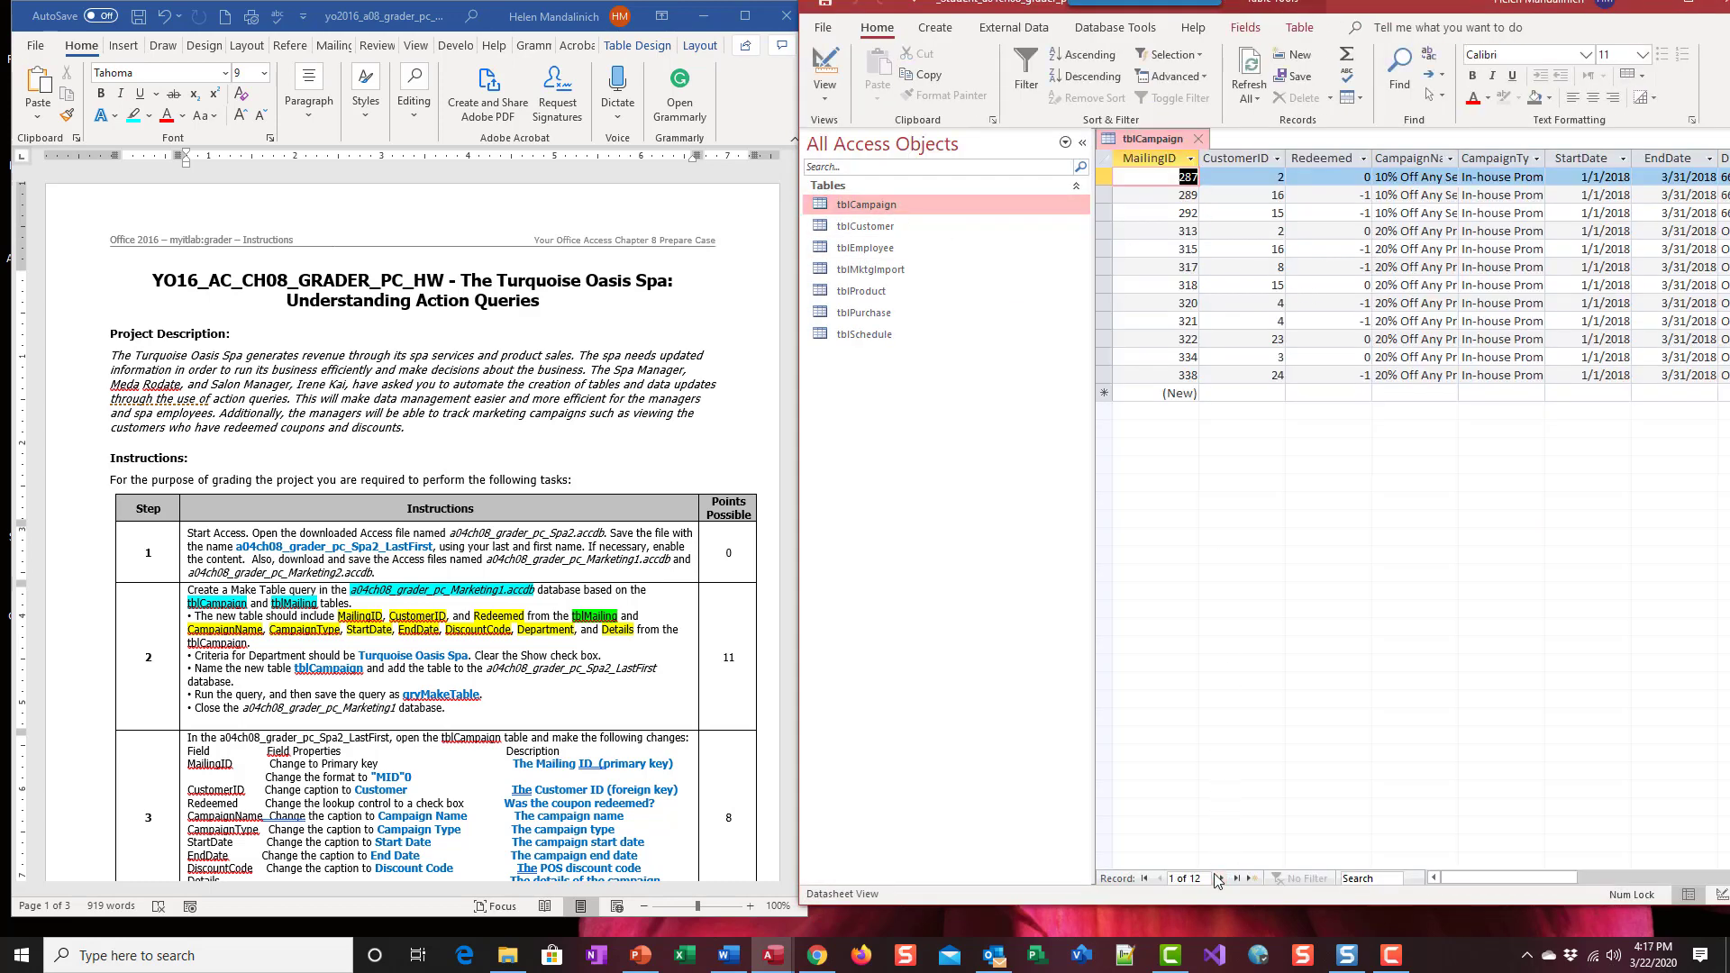
{"action": "left_click", "coordinate": [1082, 143]}
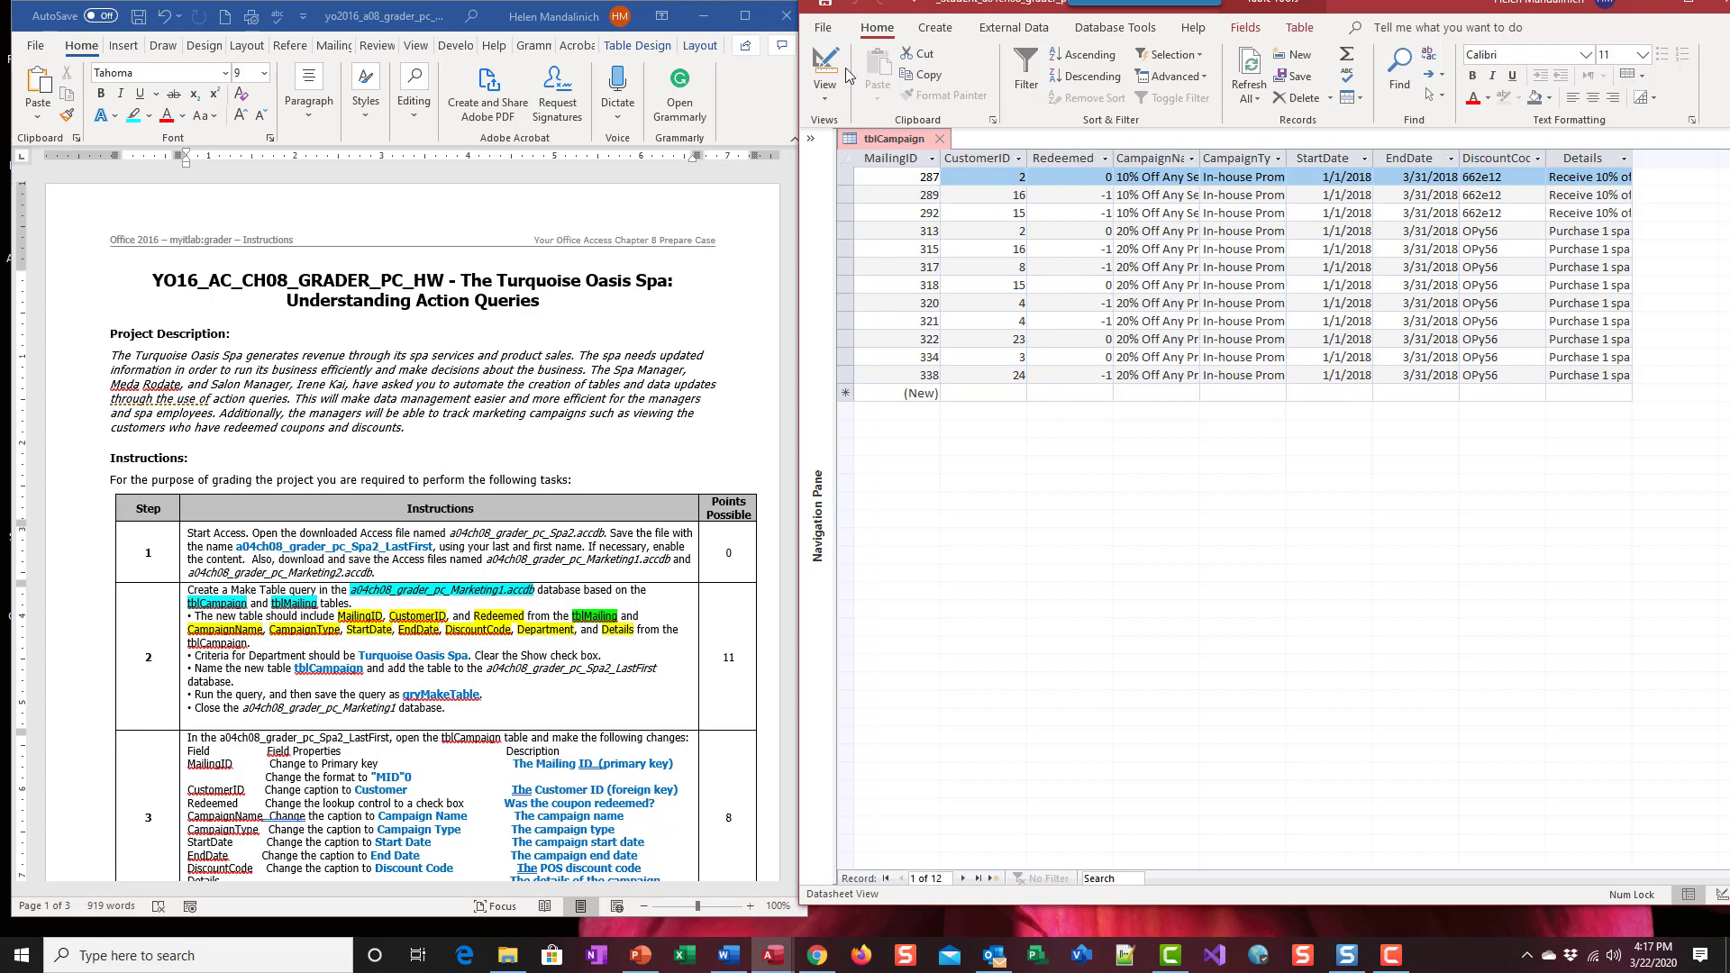
{"action": "left_click", "coordinate": [940, 138]}
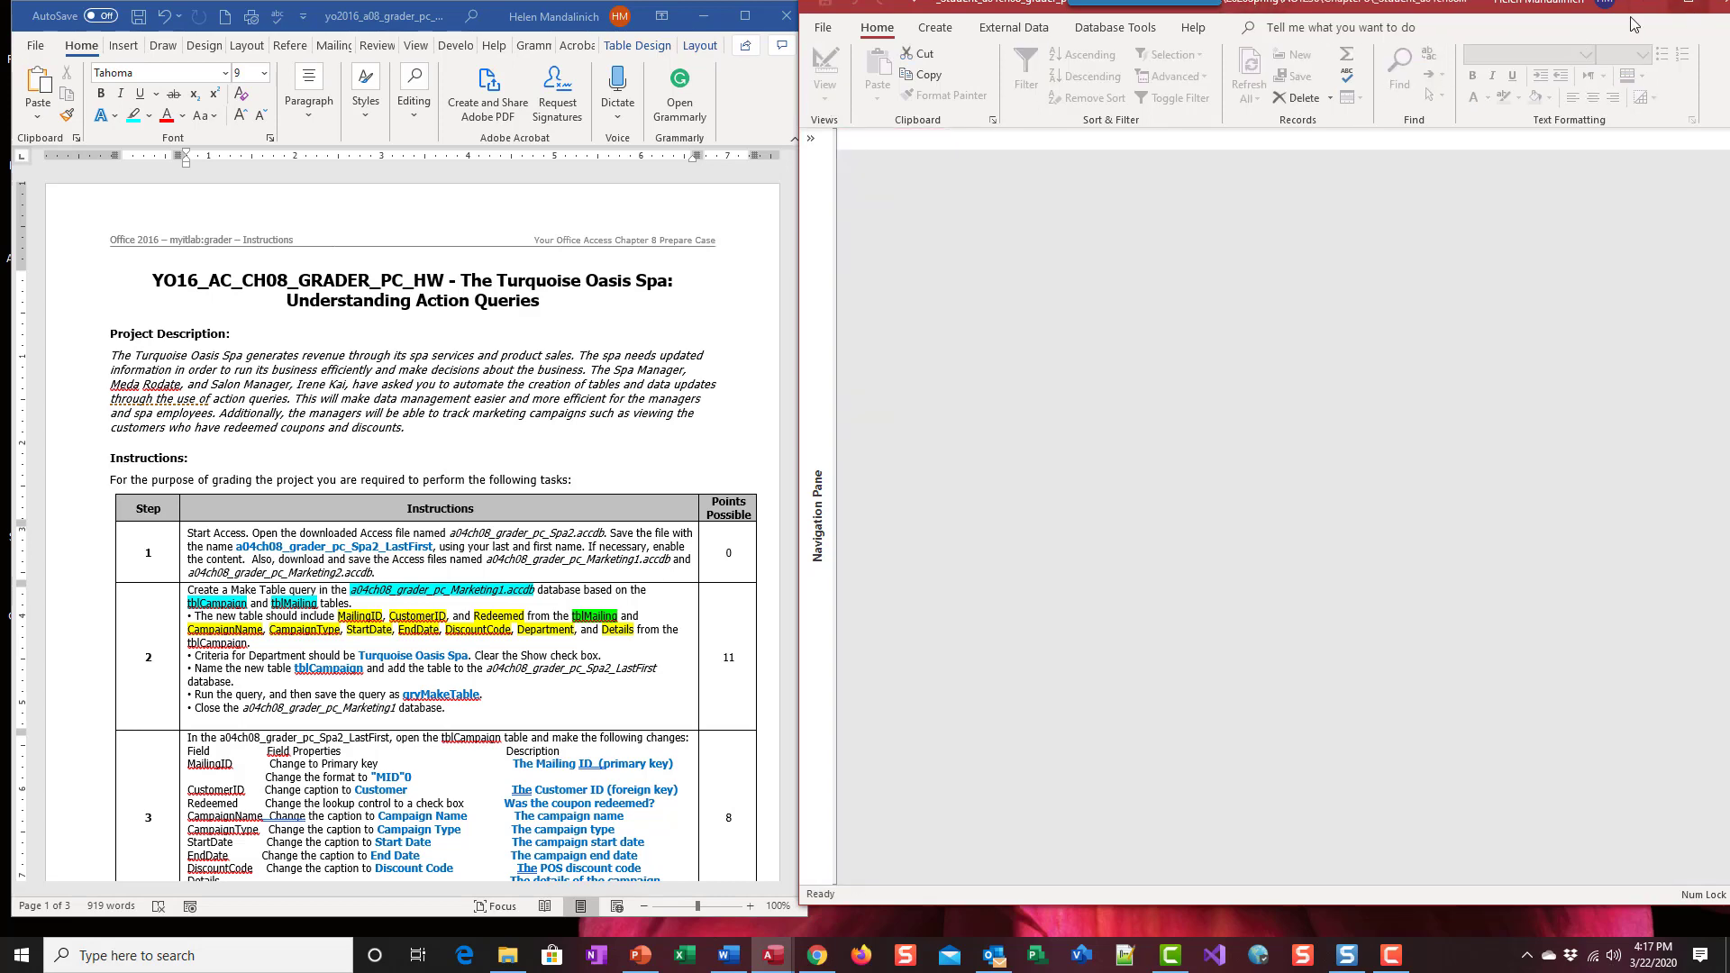
{"action": "left_click", "coordinate": [1333, 29]}
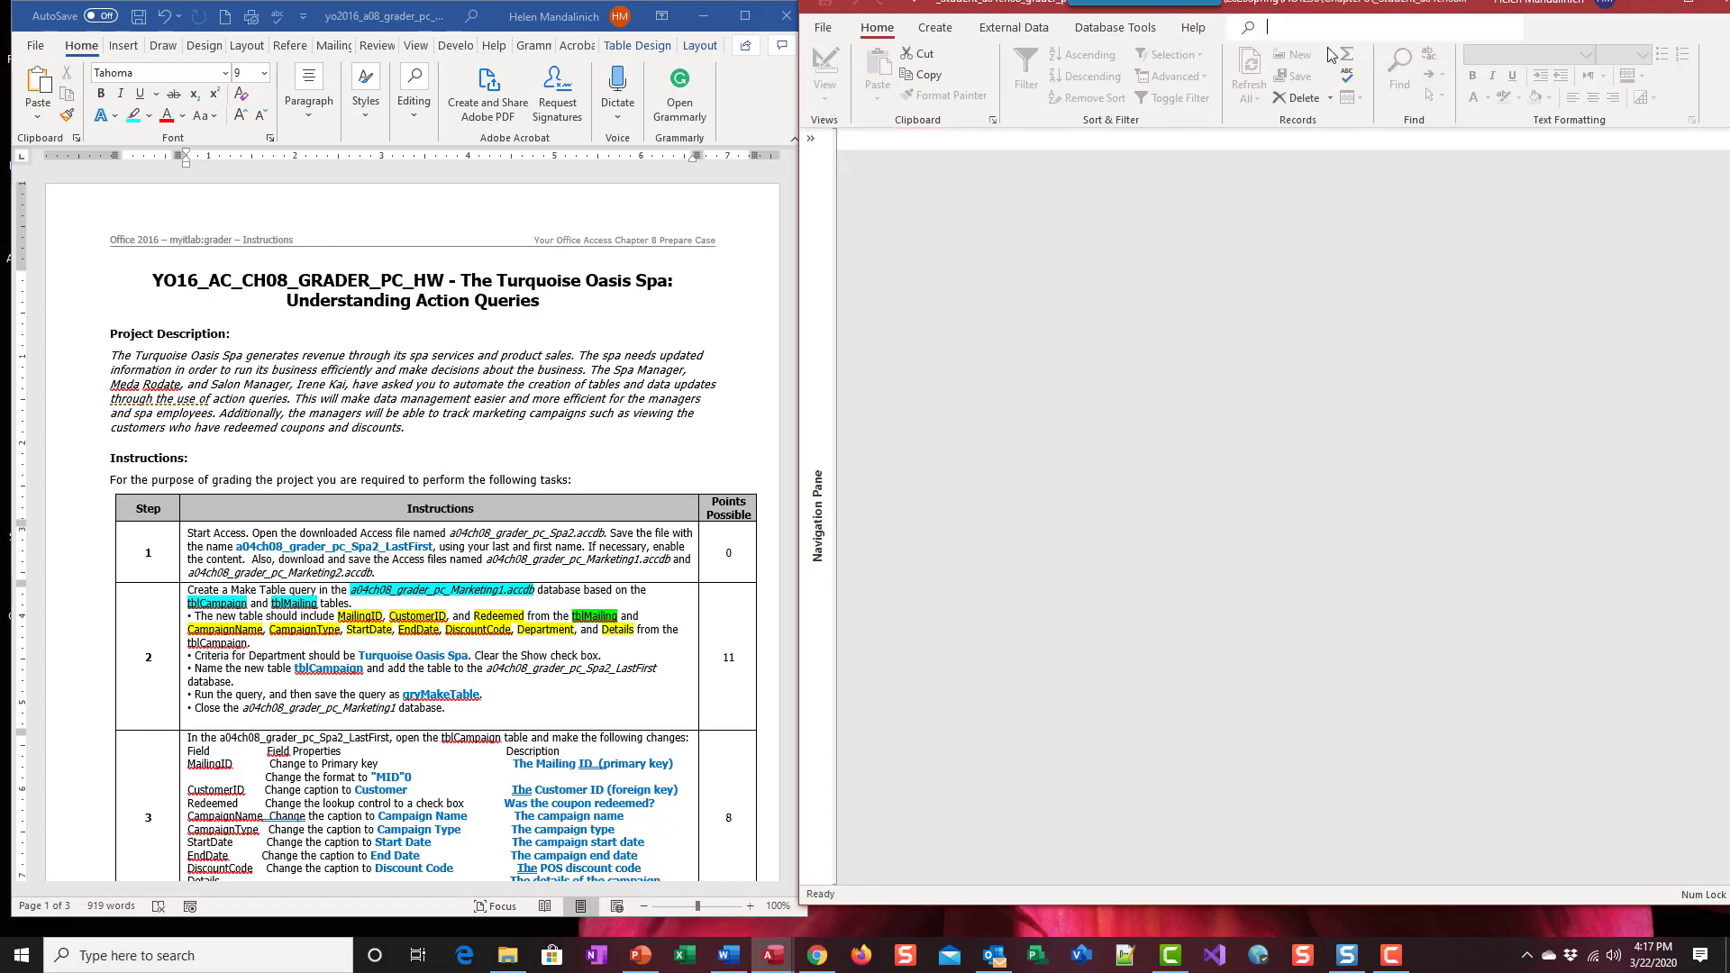
{"action": "left_click", "coordinate": [901, 4]}
{"action": "left_click", "coordinate": [835, 36]}
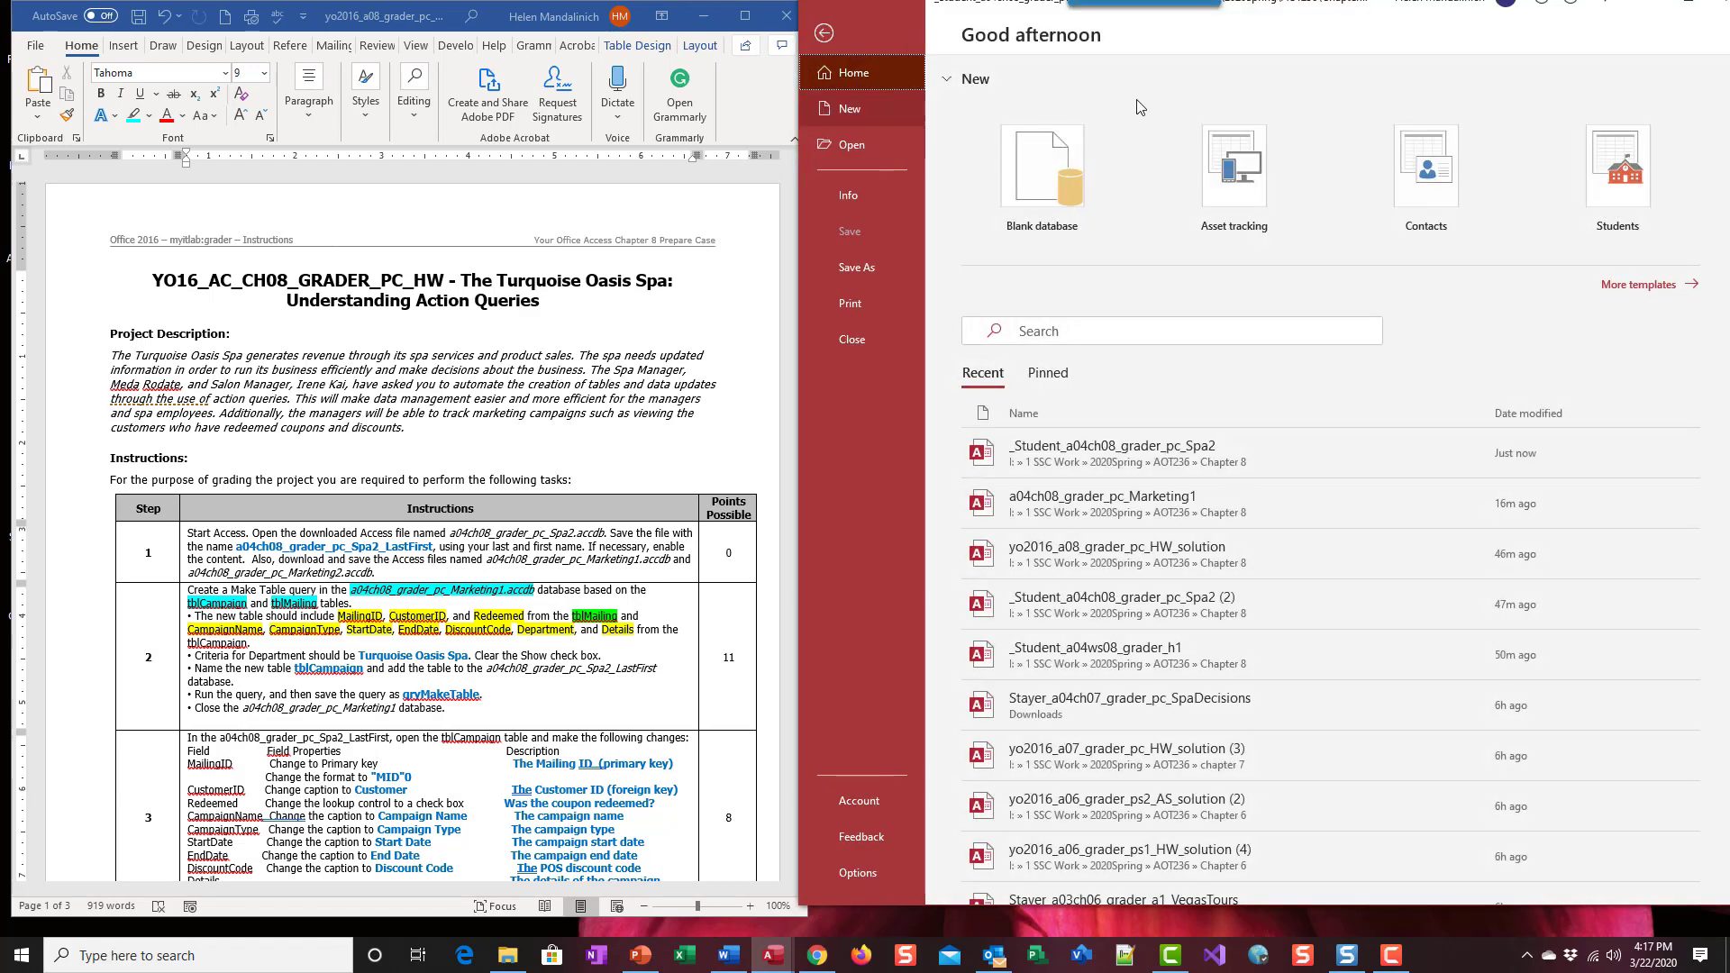
{"action": "left_click", "coordinate": [830, 38]}
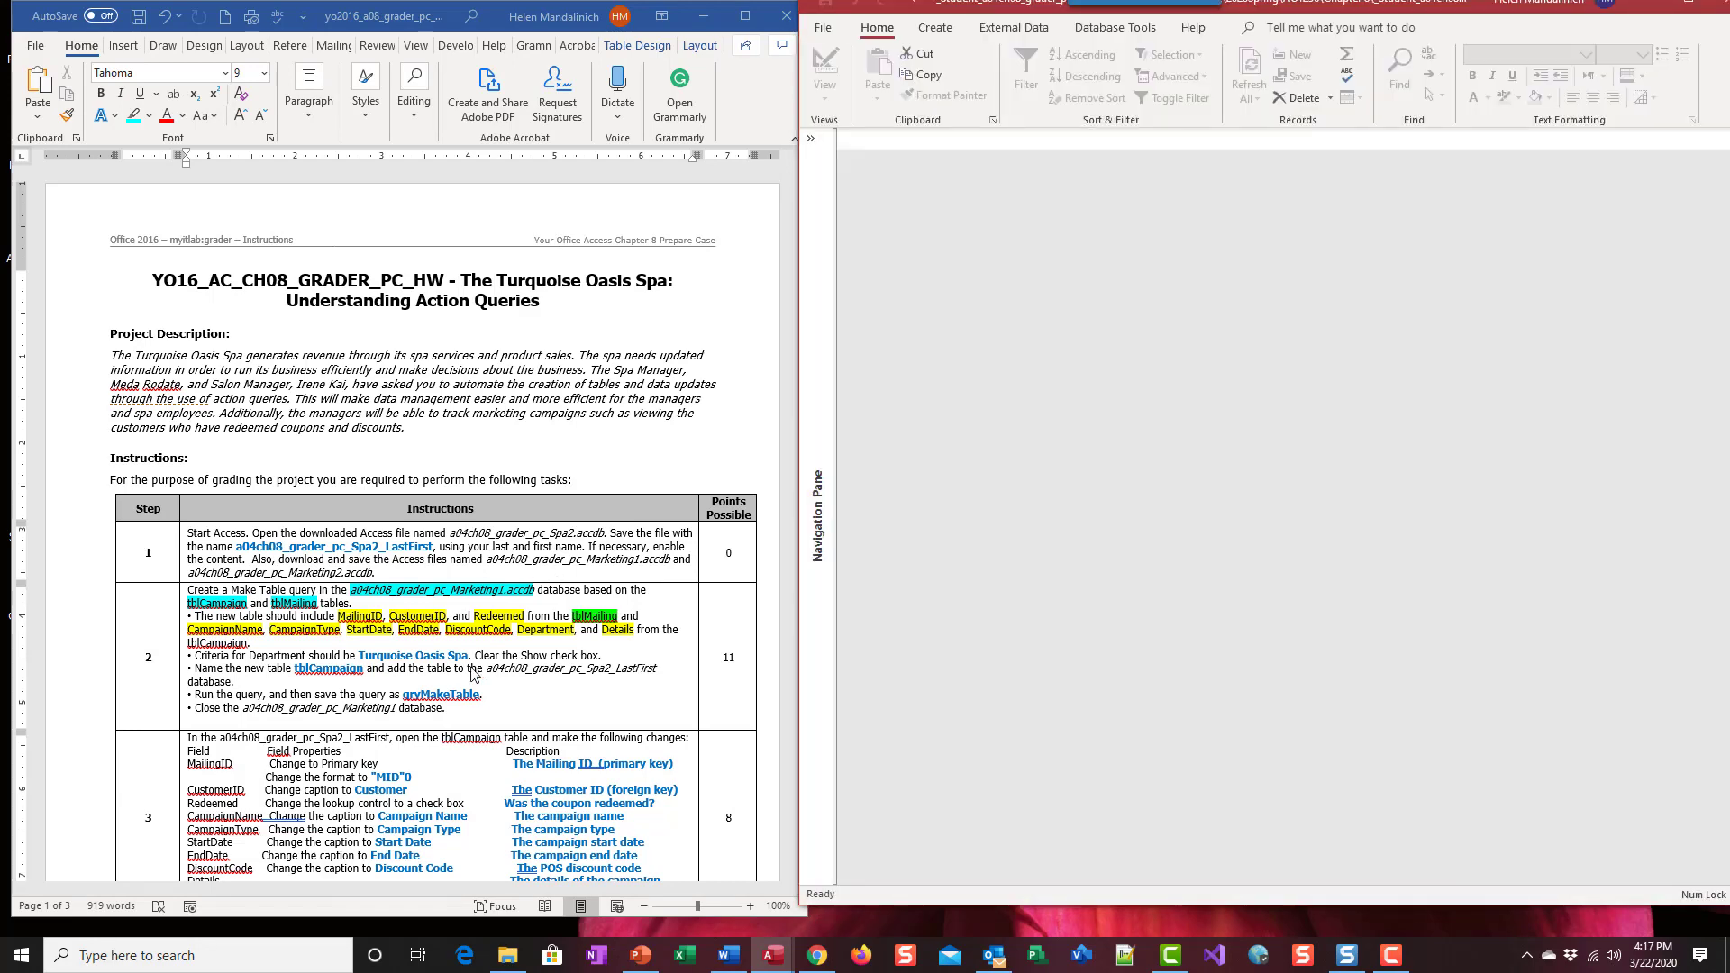
Step: Switch to the Word instructions and read the step 3 field changes required for the tblCampaign table
{"action": "left_click", "coordinate": [473, 701]}
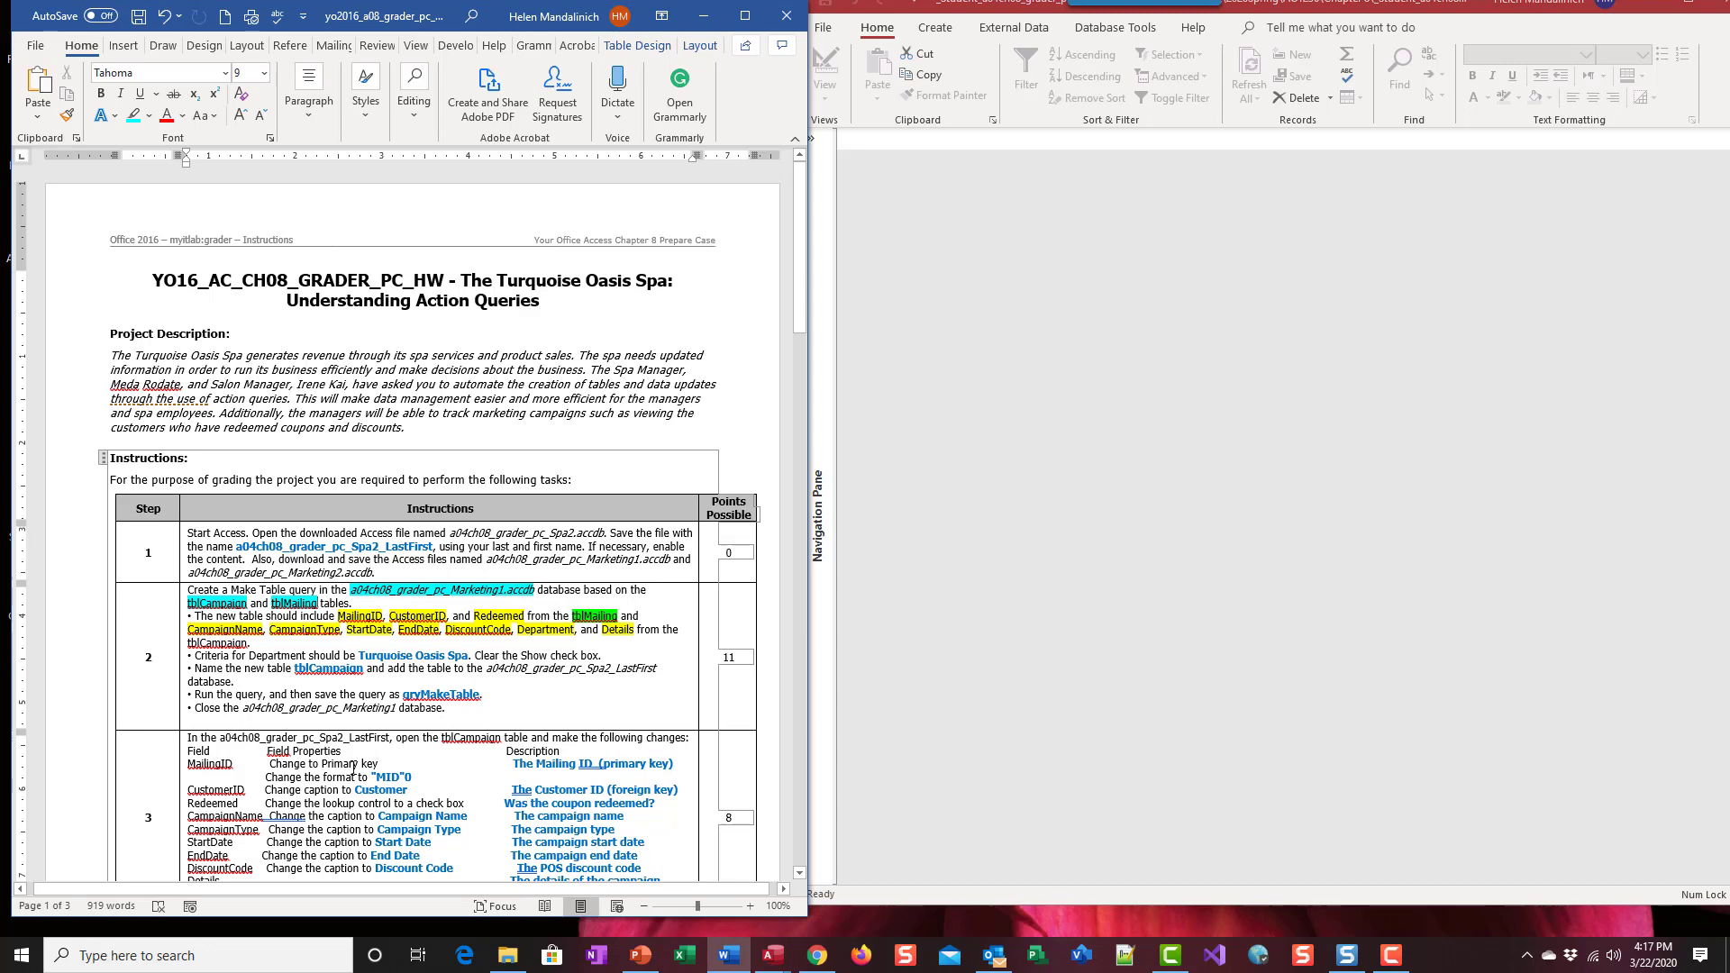
{"action": "scroll", "coordinate": [442, 716], "scroll_direction": "down", "scroll_amount": 4}
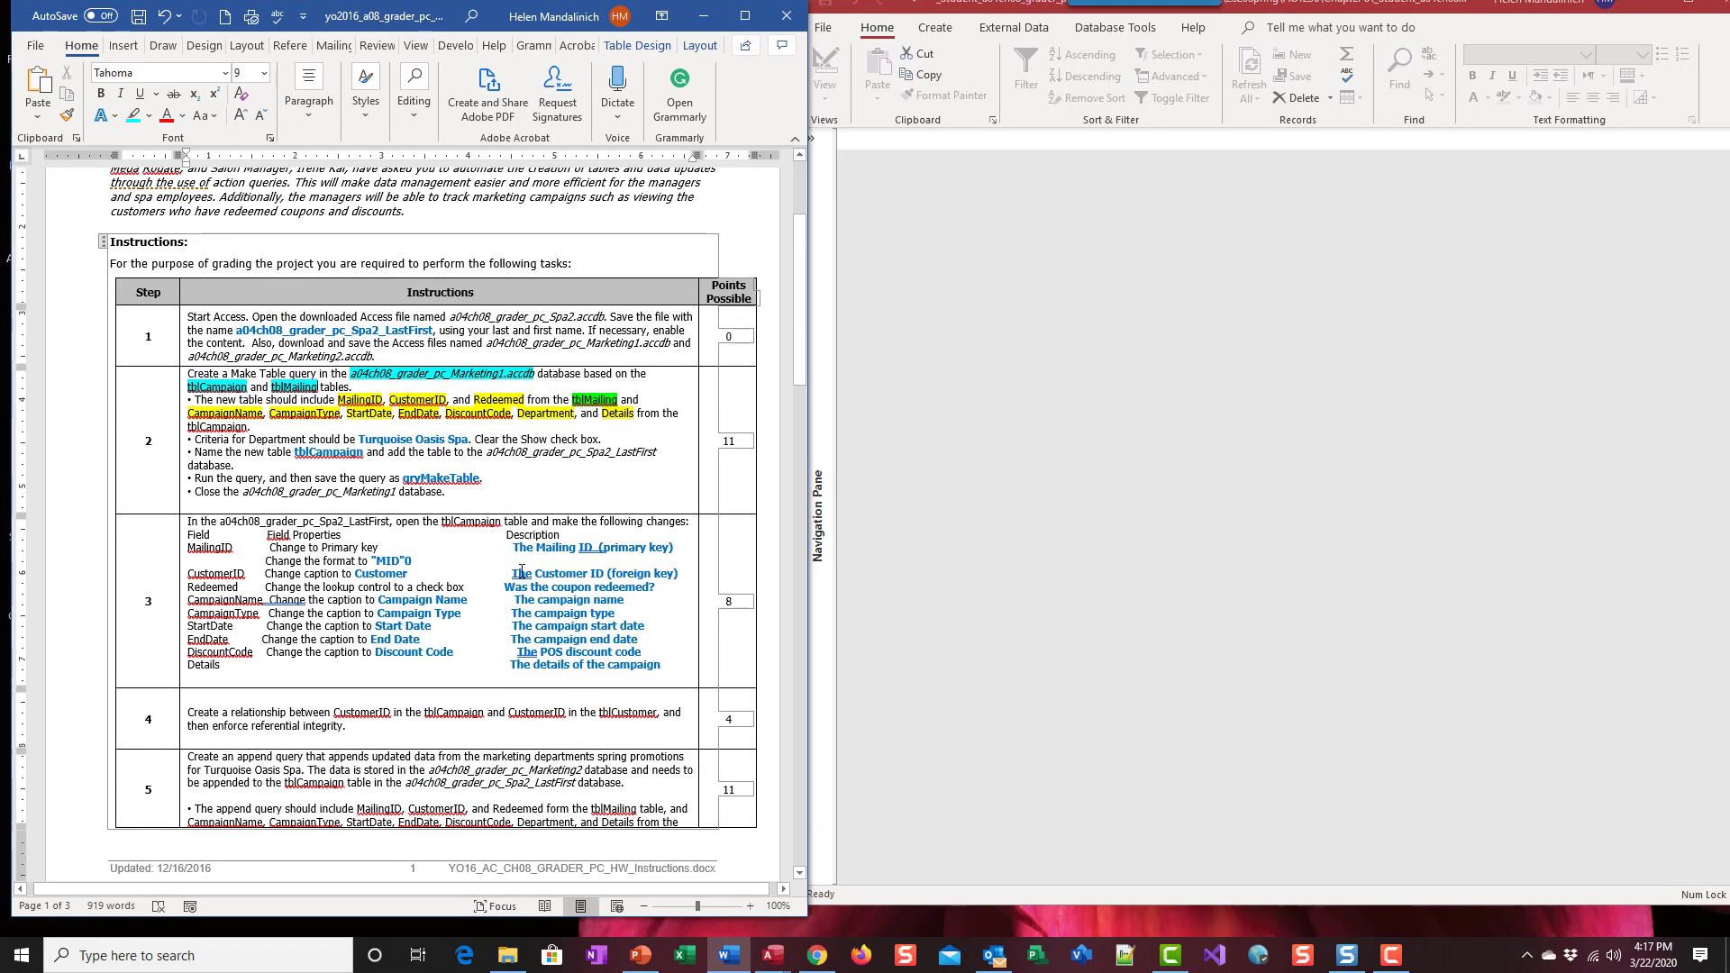